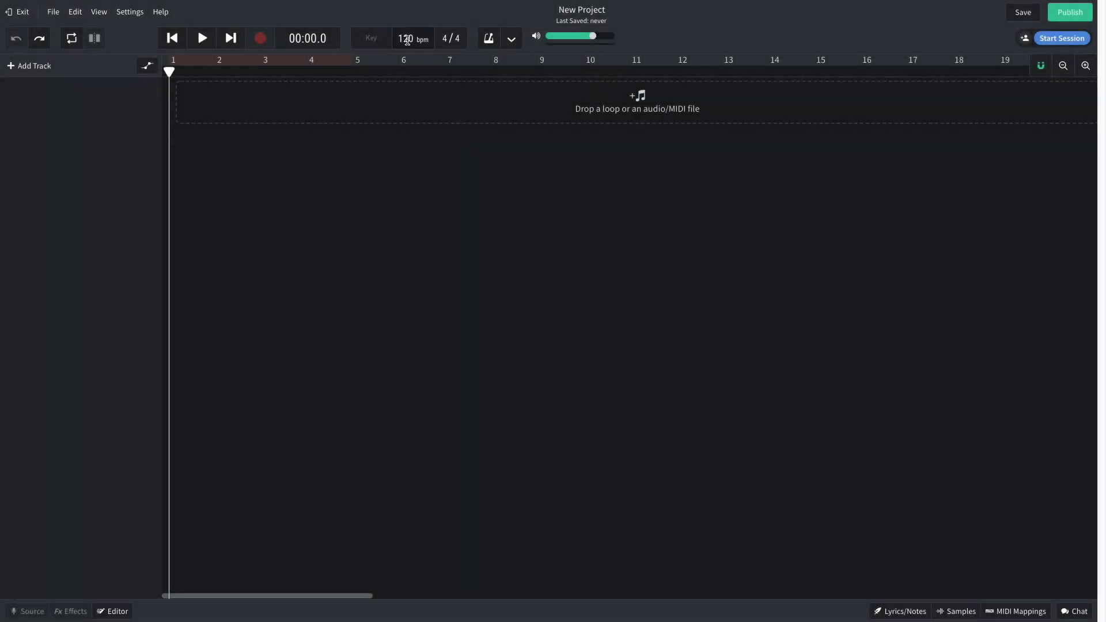
- Set the project tempo to 94 bpm and add an instrument track using the Harp from the Strings category
double_click(408, 39)
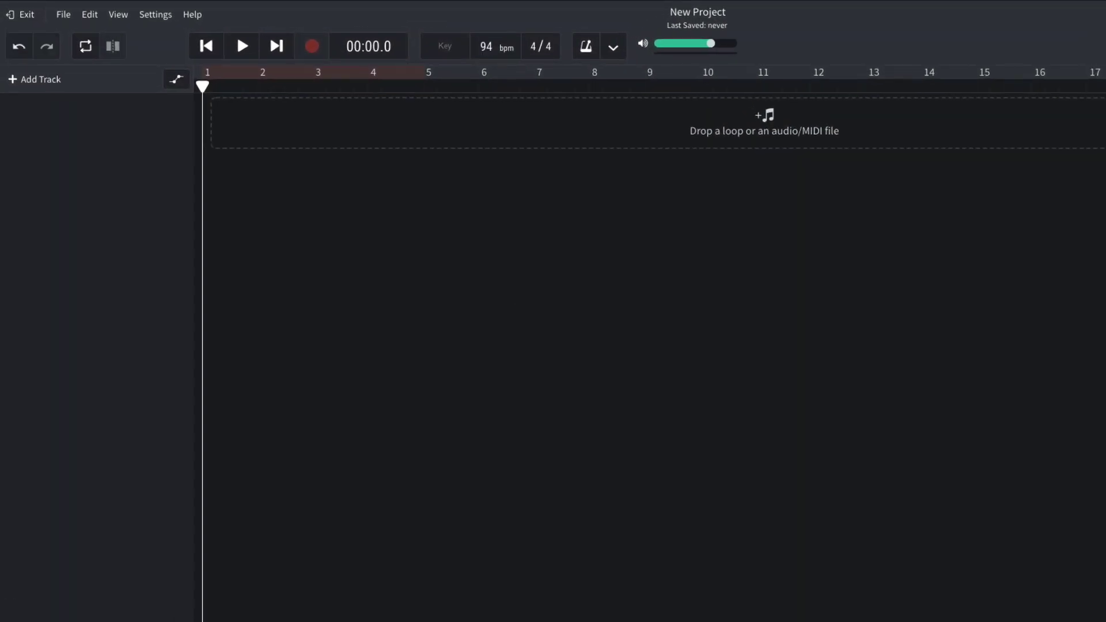
left_click(50, 85)
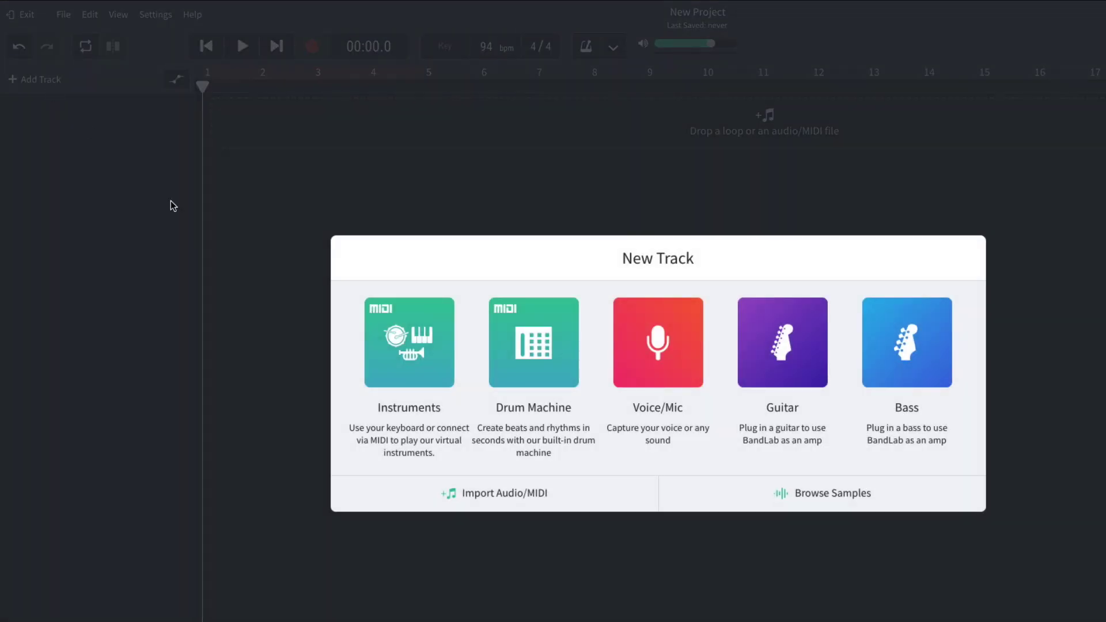
left_click(435, 347)
left_click(101, 490)
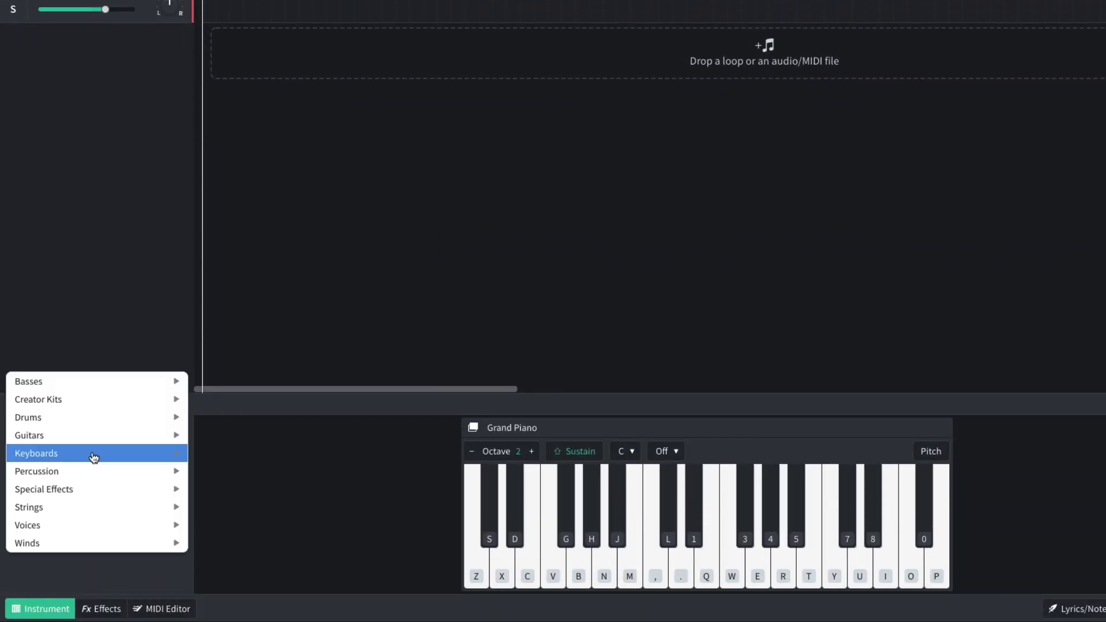
mouse_move(93, 550)
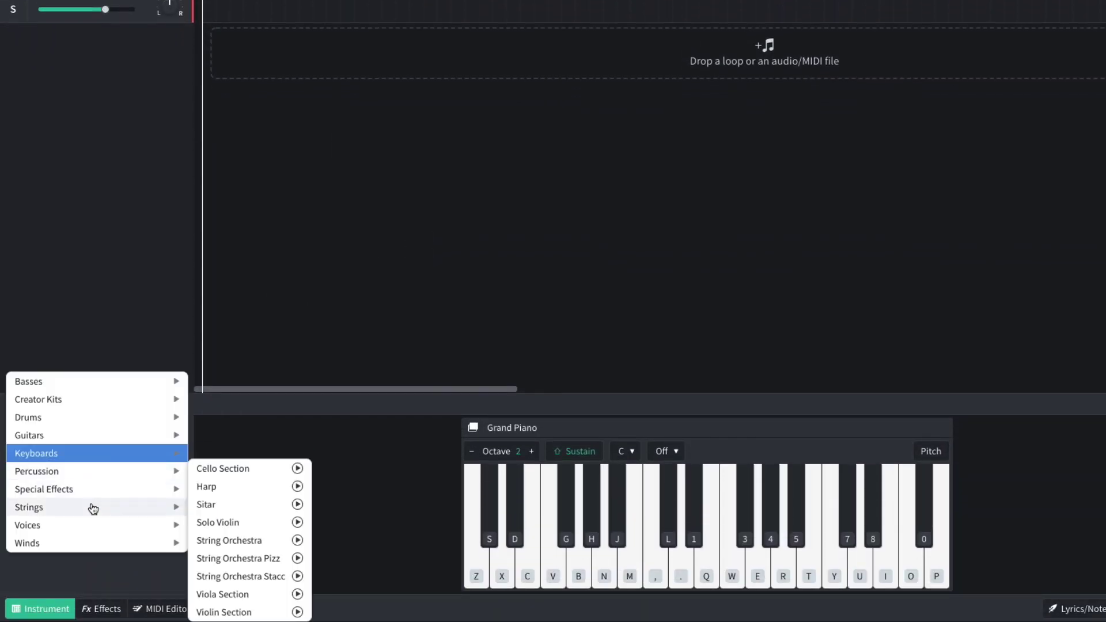
left_click(228, 487)
- Create a region on the harp track and shorten it to two bars, ending at bar 3
right_click(272, 147)
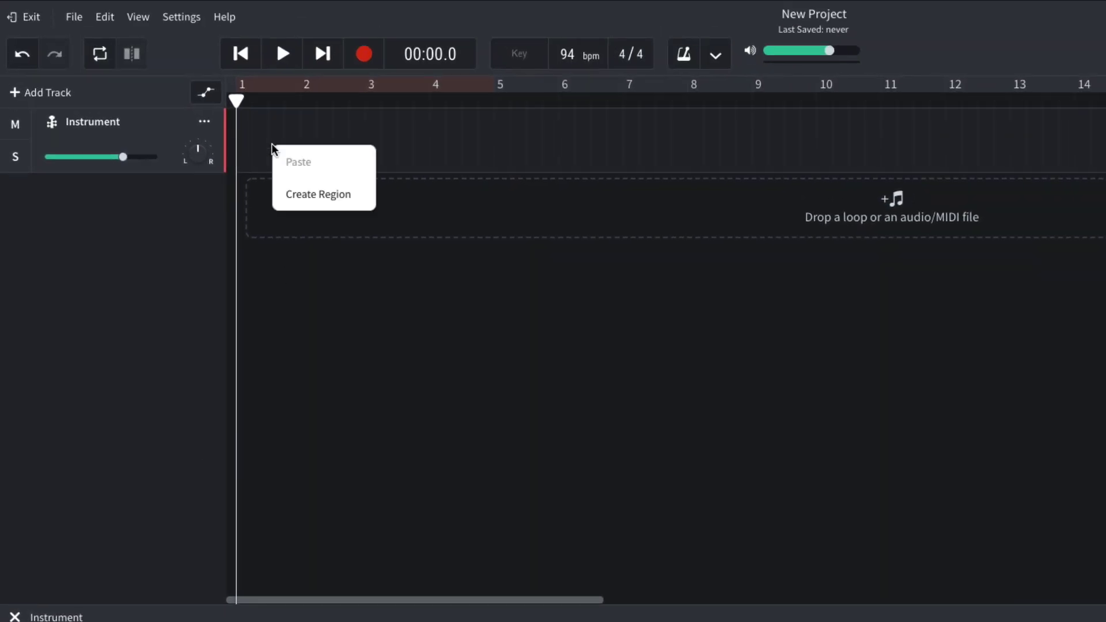
left_click(297, 196)
left_click_drag(481, 160, 352, 156)
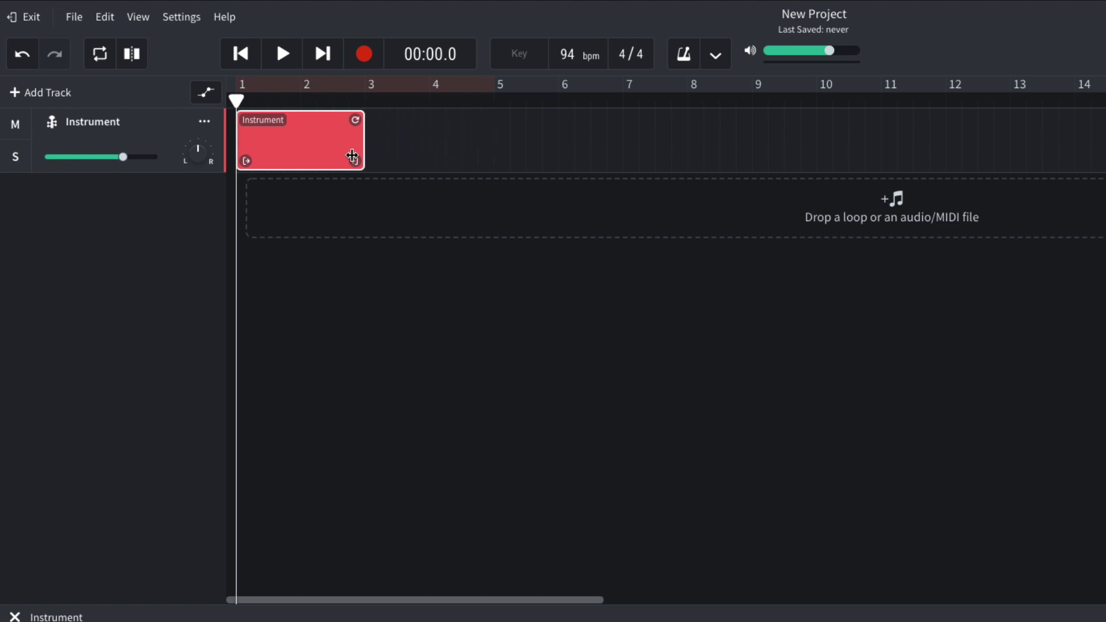
- Enter a four-note chord of F4, G#4, C5 and F5 at bar 1, starting each higher note slightly after the one below
double_click(302, 140)
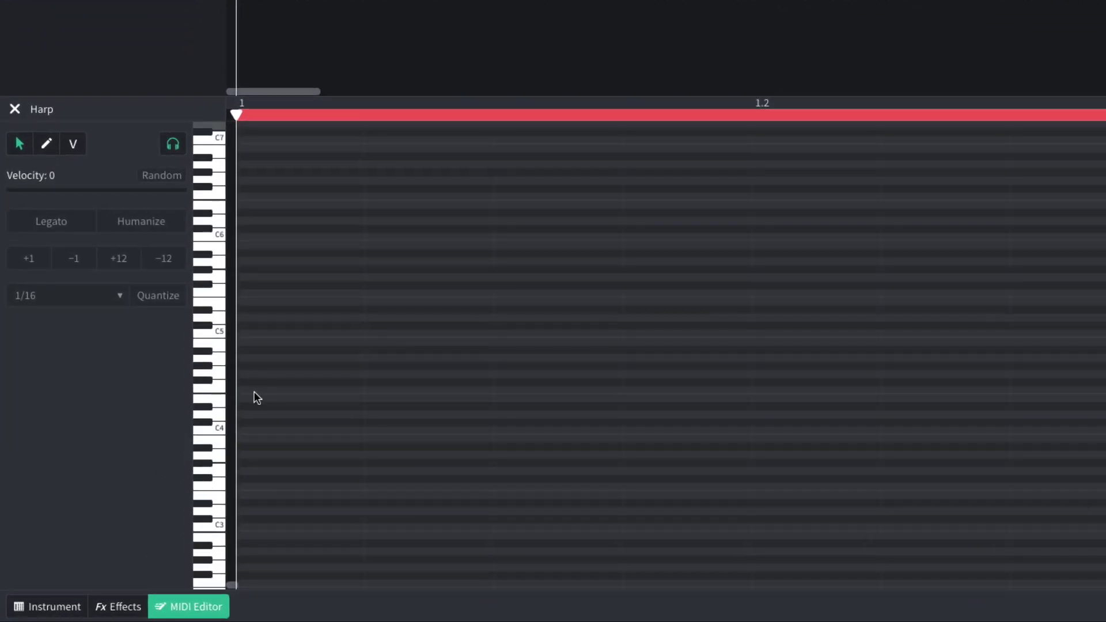
double_click(181, 458)
double_click(254, 366)
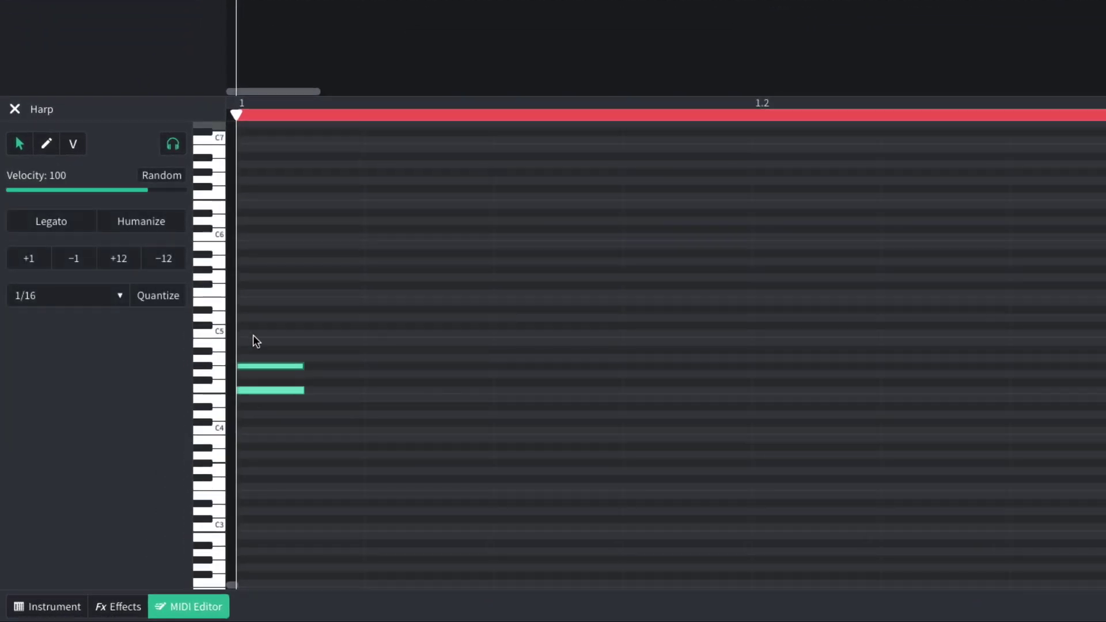
double_click(253, 334)
double_click(255, 295)
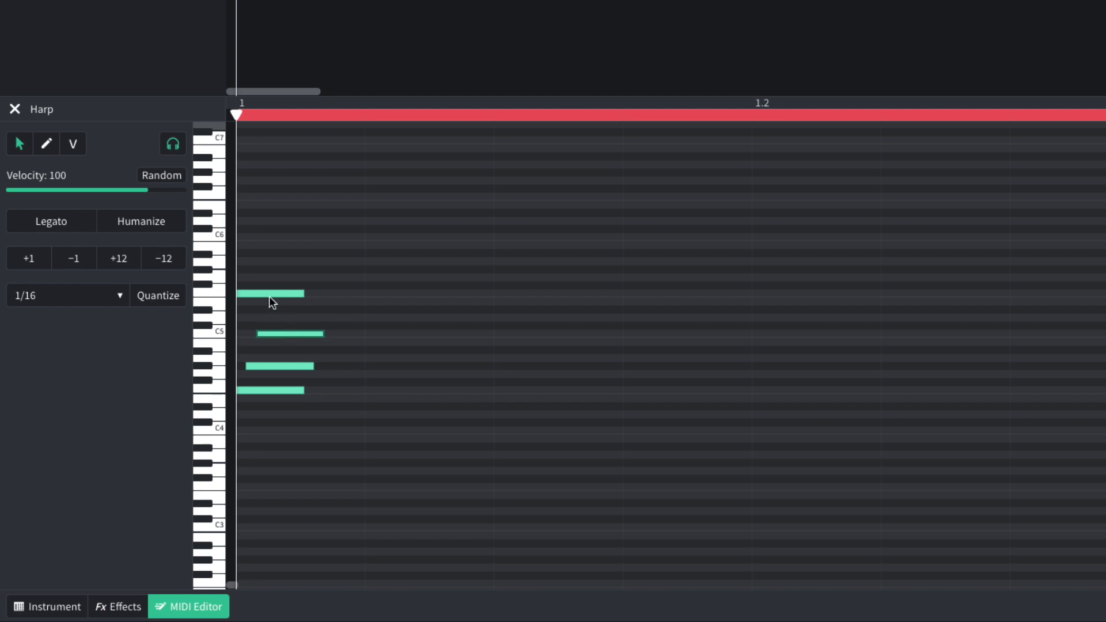
left_click_drag(272, 297, 304, 298)
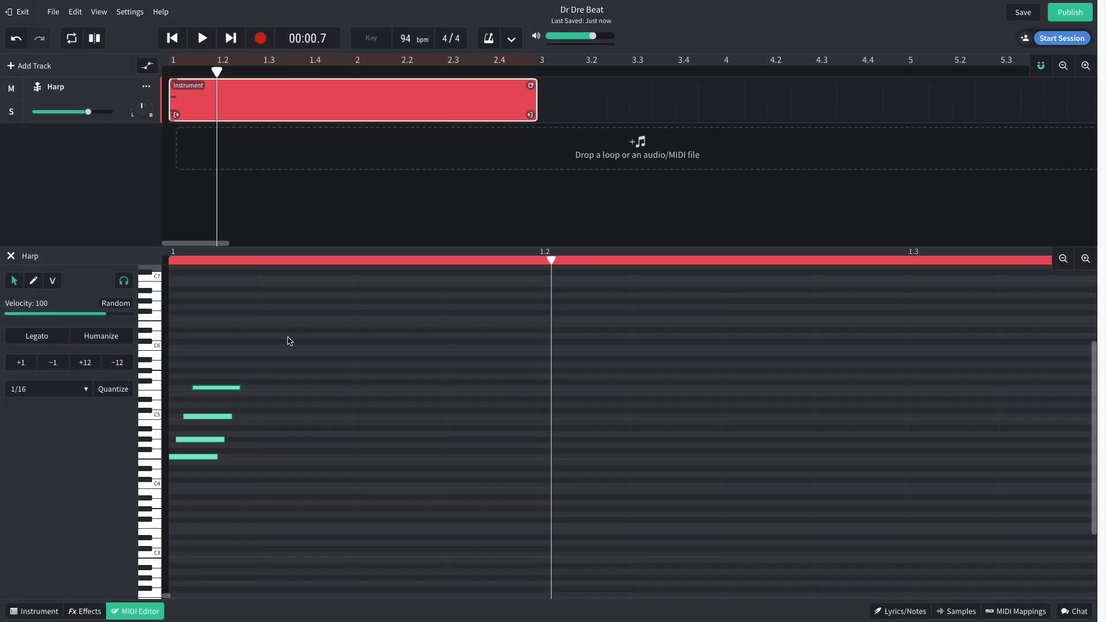
- Duplicate the staggered harp chord onto every eighth note until both bars of the region are filled
left_click_drag(289, 341, 378, 461)
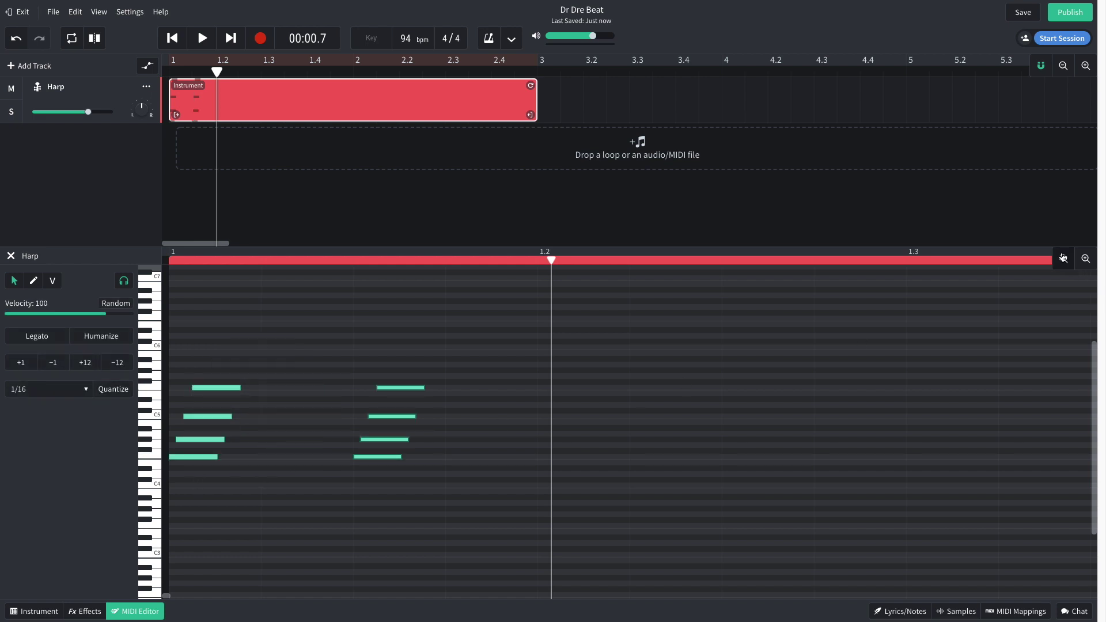
left_click(1062, 258)
left_click_drag(325, 346, 172, 498)
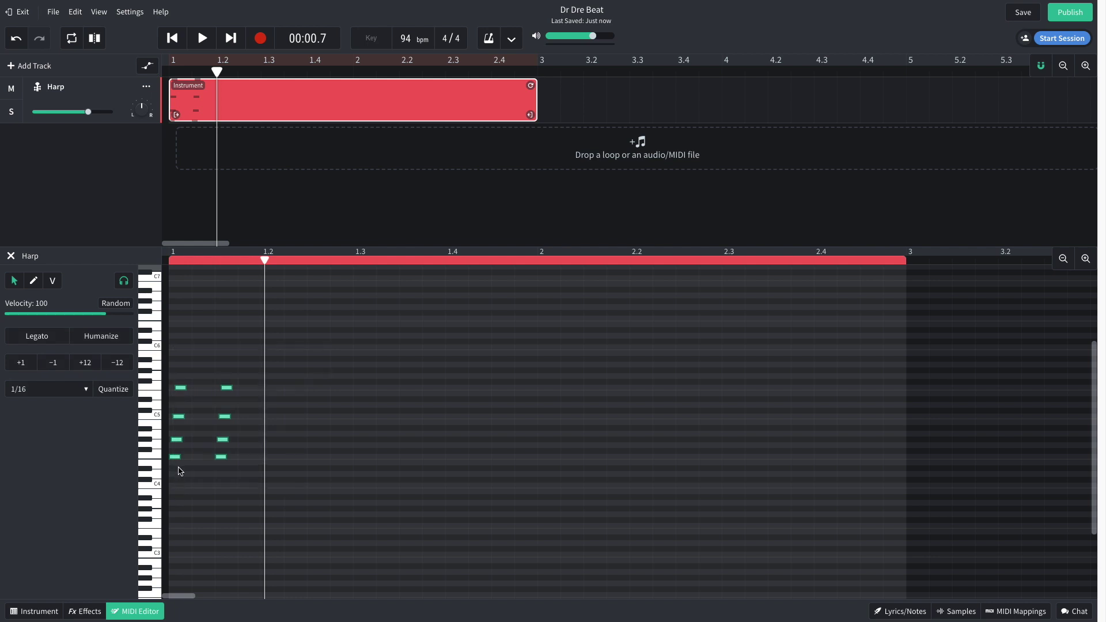
left_click_drag(215, 457, 278, 458)
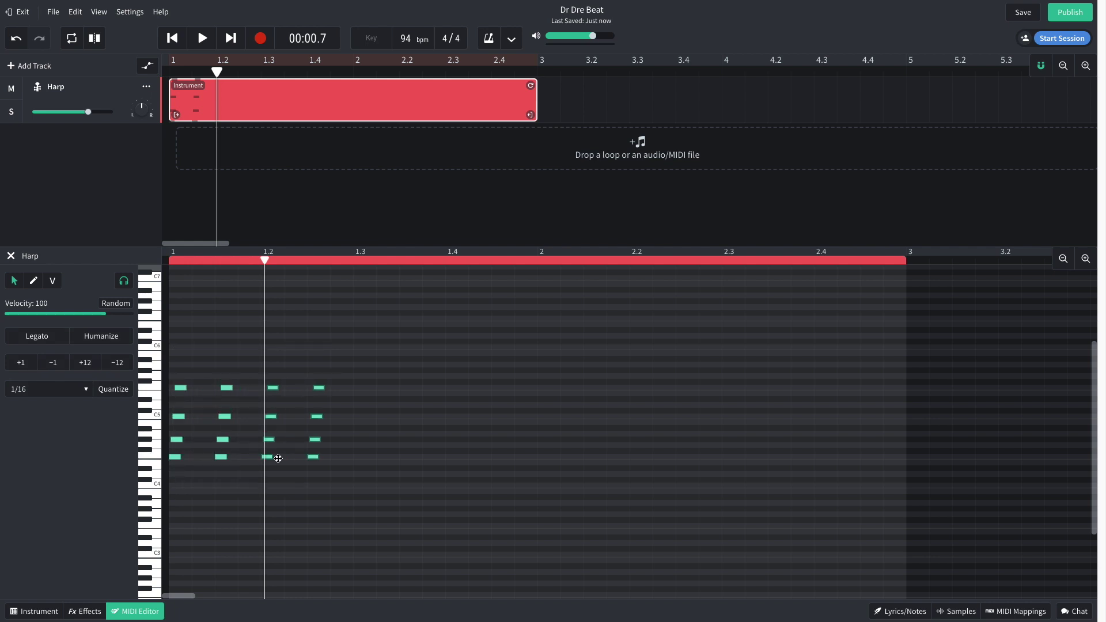
left_click_drag(422, 510, 168, 350)
key("ctrl+d")
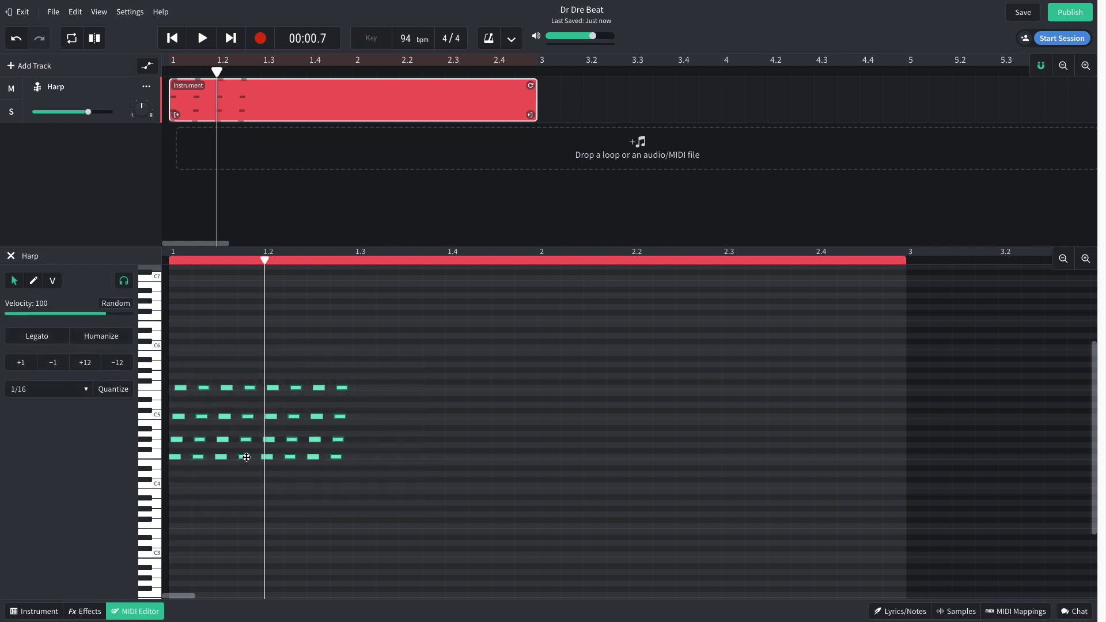
left_click_drag(548, 513, 546, 463)
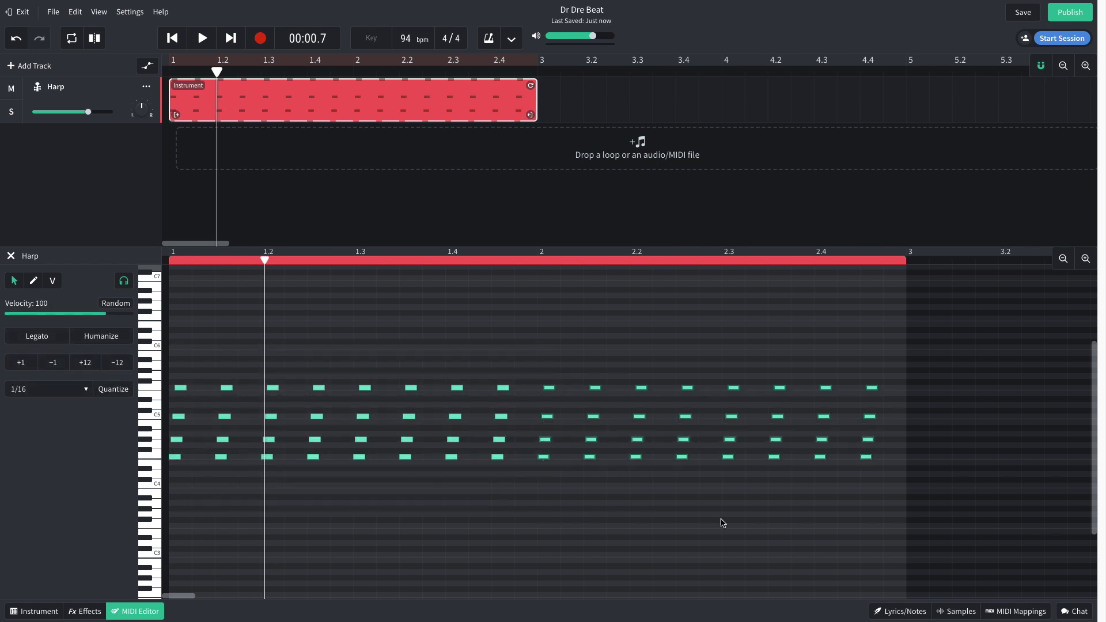
- Play the harp pattern from the start and lower the last five G#4 notes in bar 2 by one semitone
left_click(172, 38)
key("space")
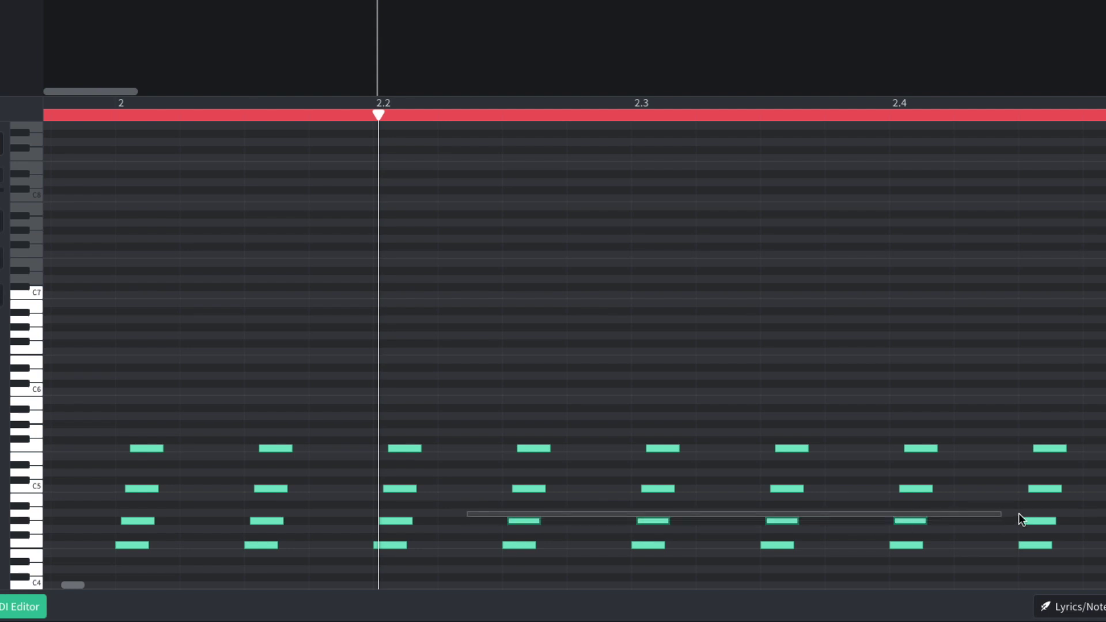
left_click_drag(1018, 513, 1093, 523)
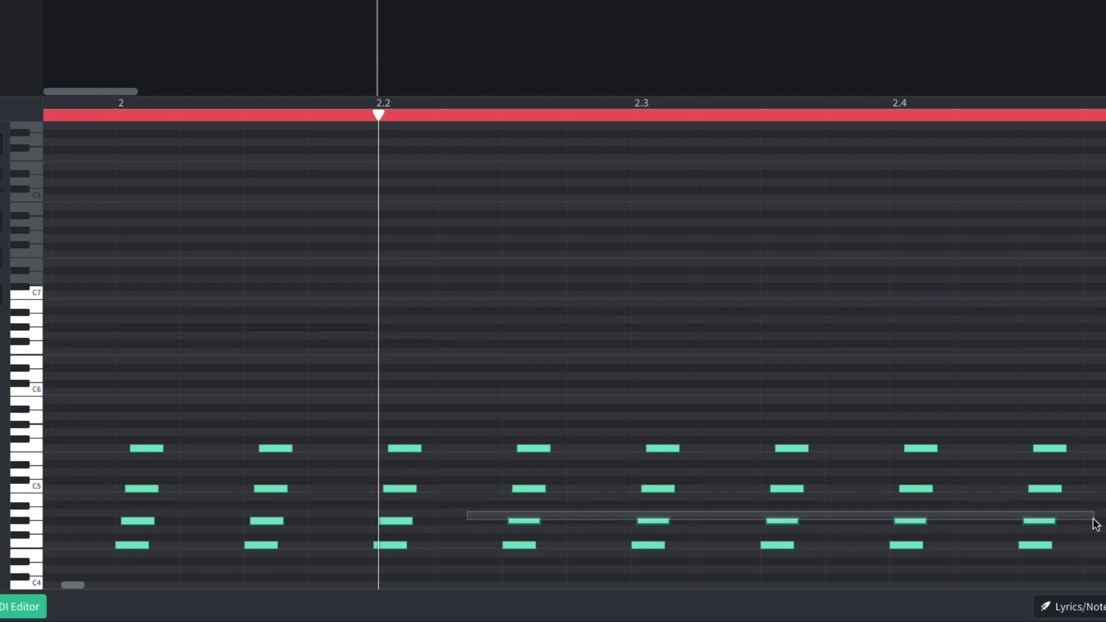
left_click_drag(524, 520, 525, 528)
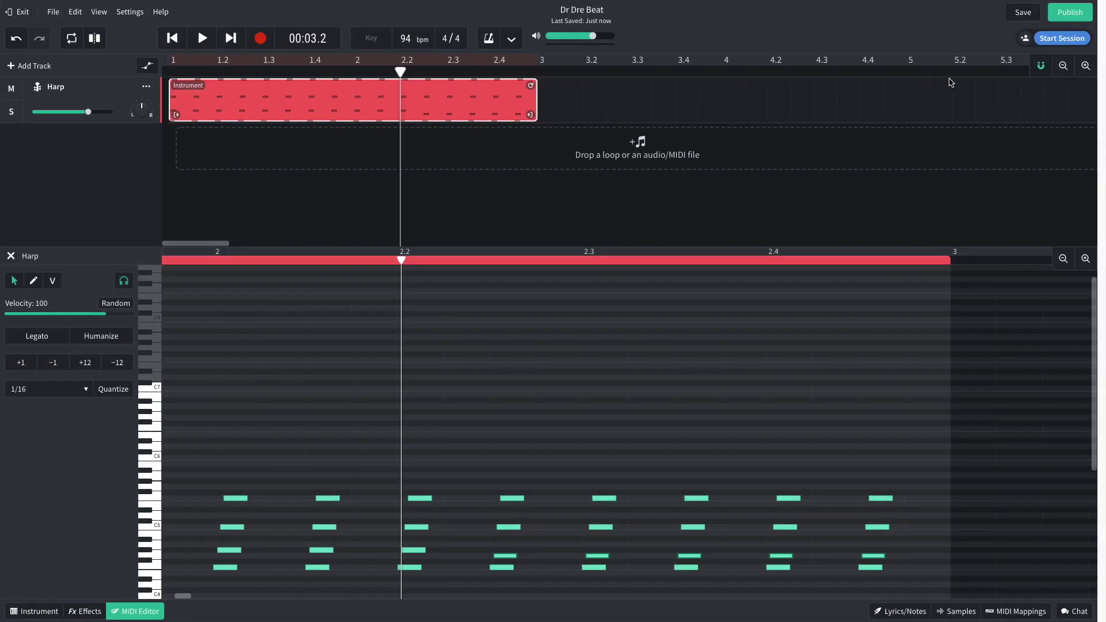
- Return the playhead to the start and reduce the Harp track's volume to slightly below halfway
left_click(171, 38)
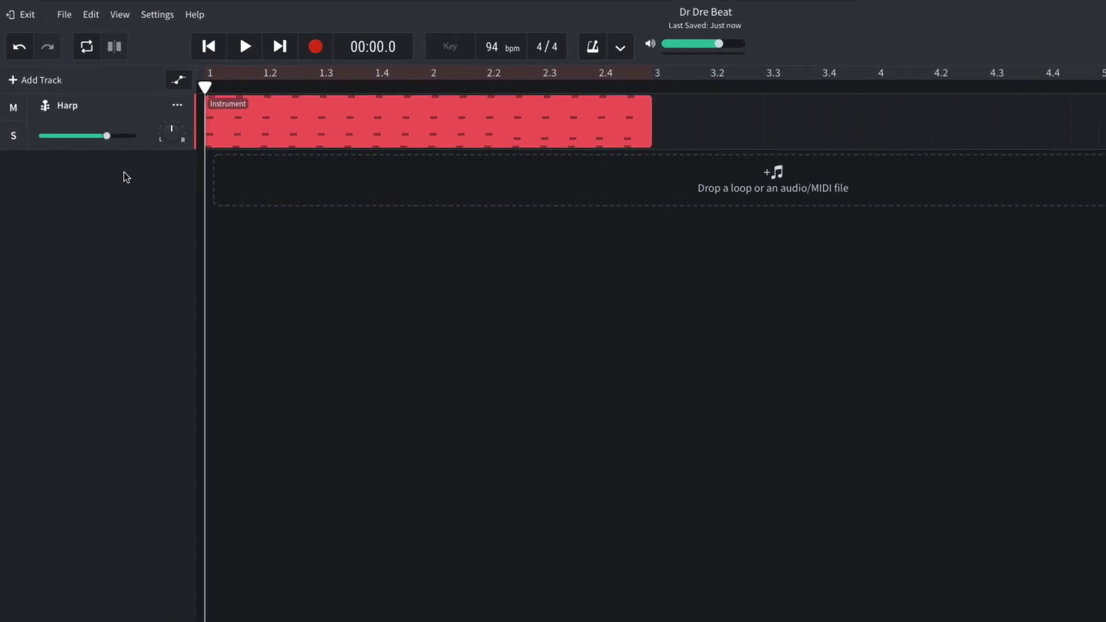
mouse_move(88, 113)
left_click_drag(95, 157, 93, 156)
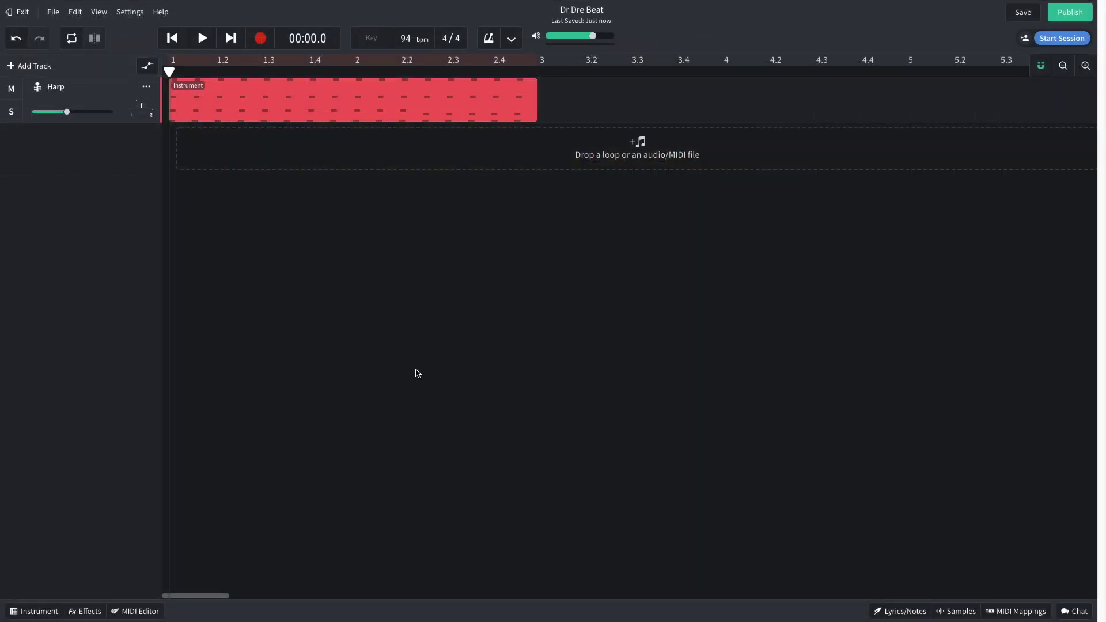
- Add a second instrument track using the Compton Kit from the Drum Kits
left_click(33, 67)
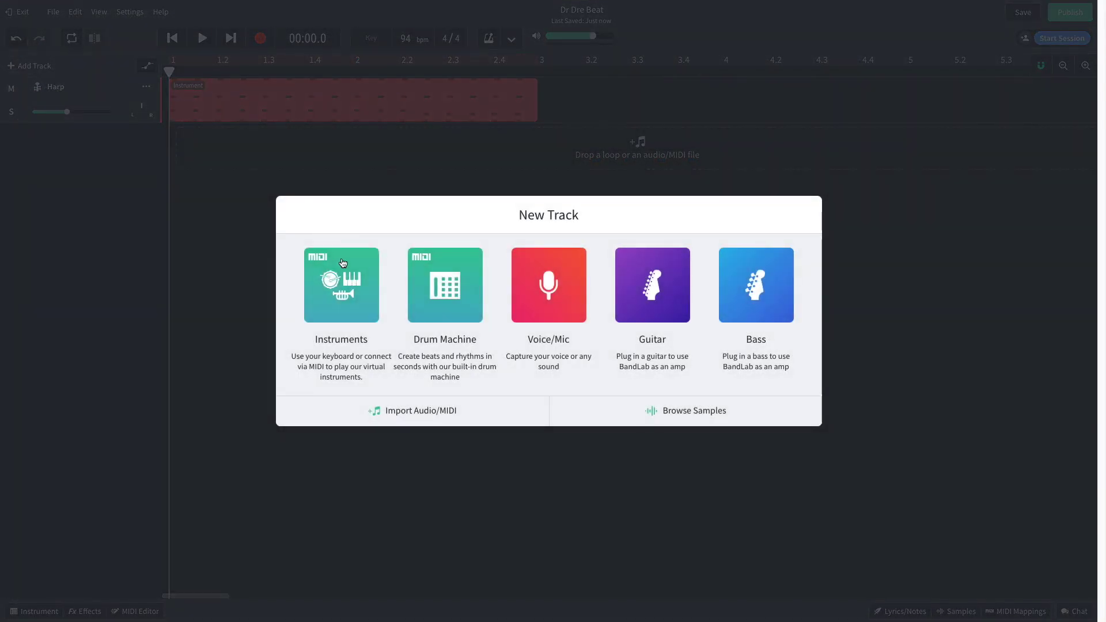
left_click(338, 291)
left_click(35, 612)
left_click(116, 433)
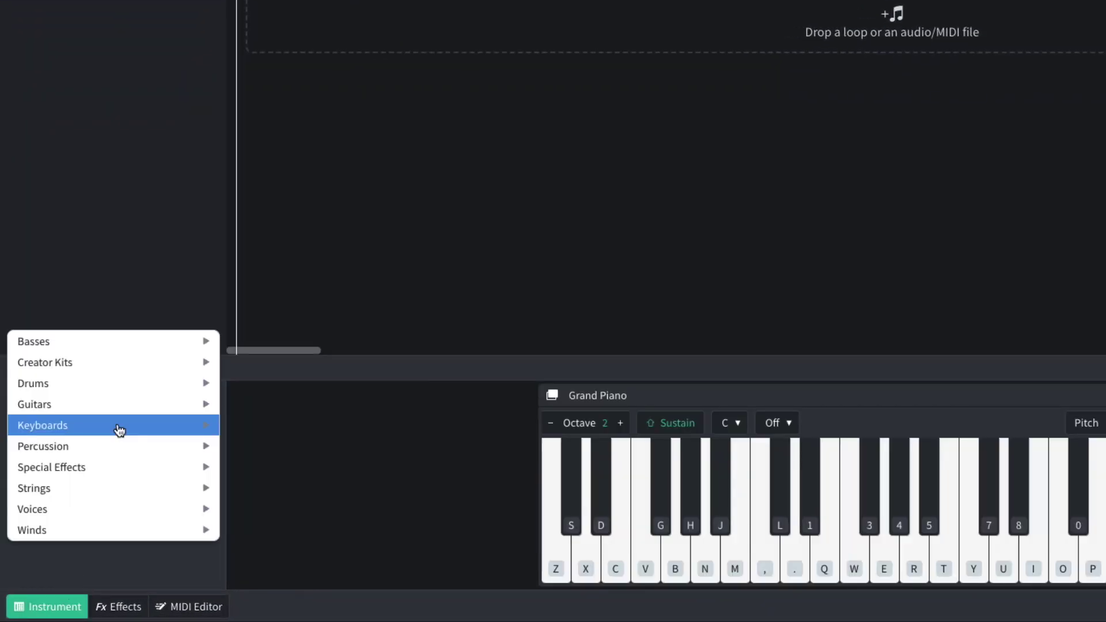
mouse_move(153, 387)
mouse_move(274, 388)
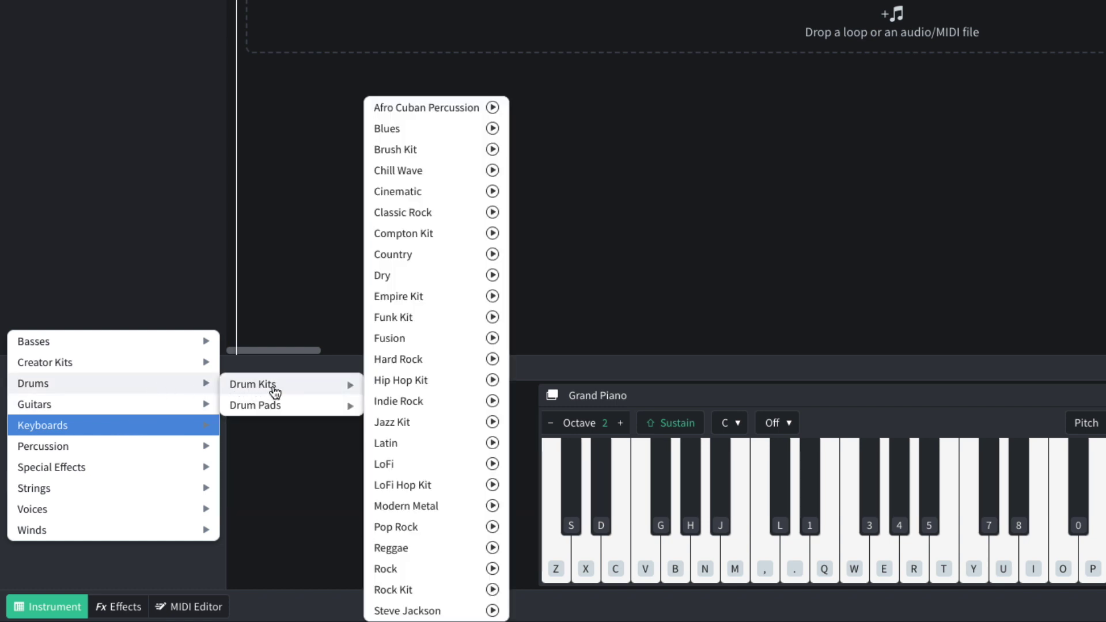
left_click(439, 235)
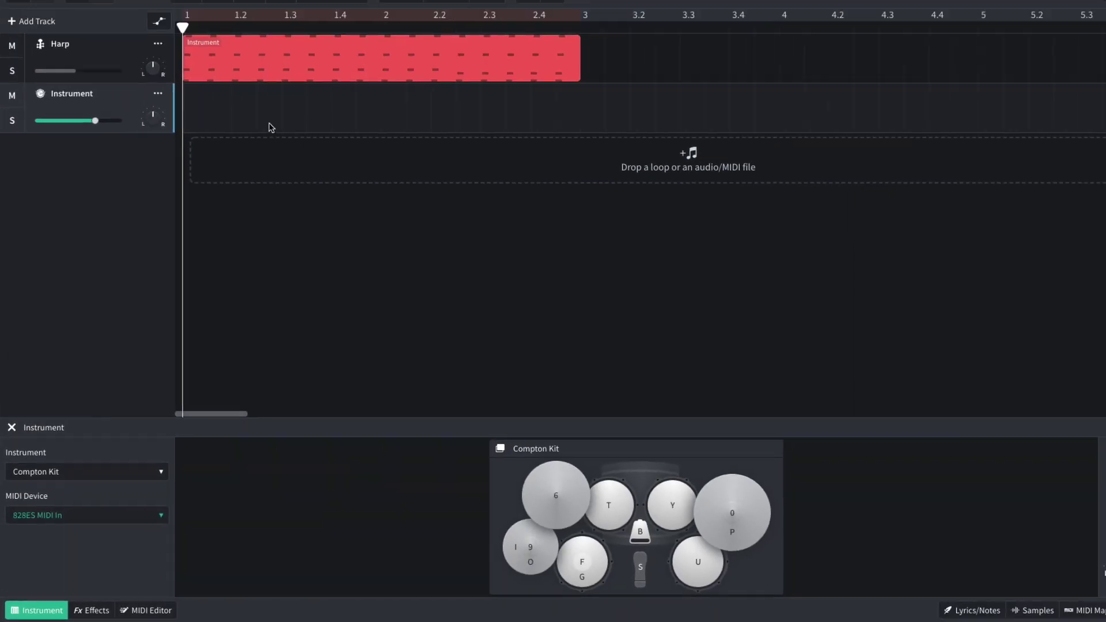
- Create a region on the drum track and shorten it to one bar, ending at bar 2
right_click(267, 119)
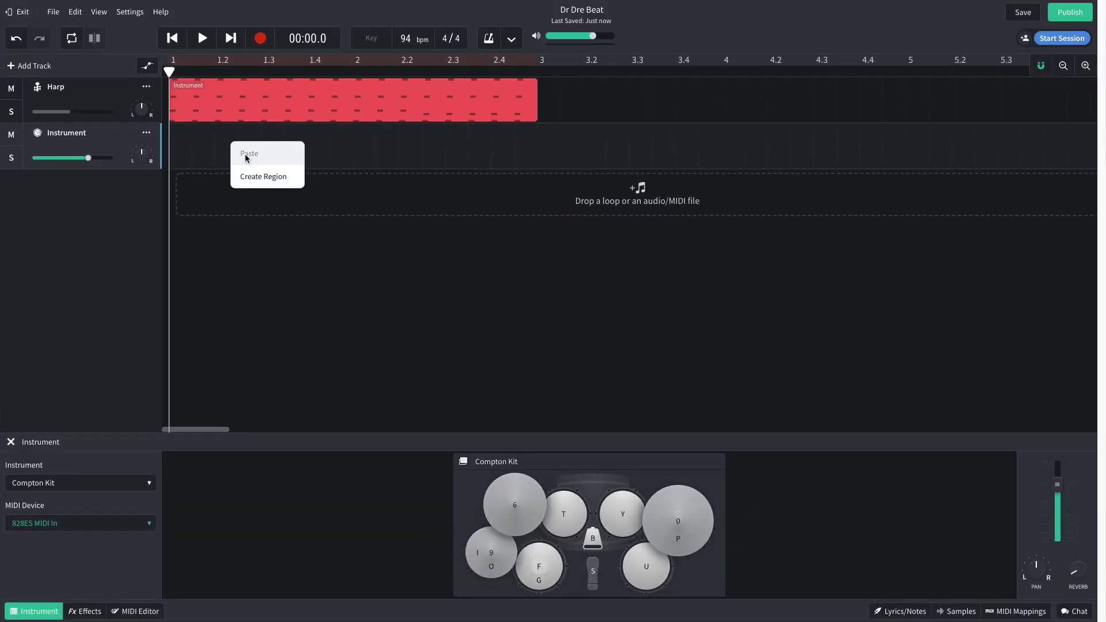
left_click(272, 143)
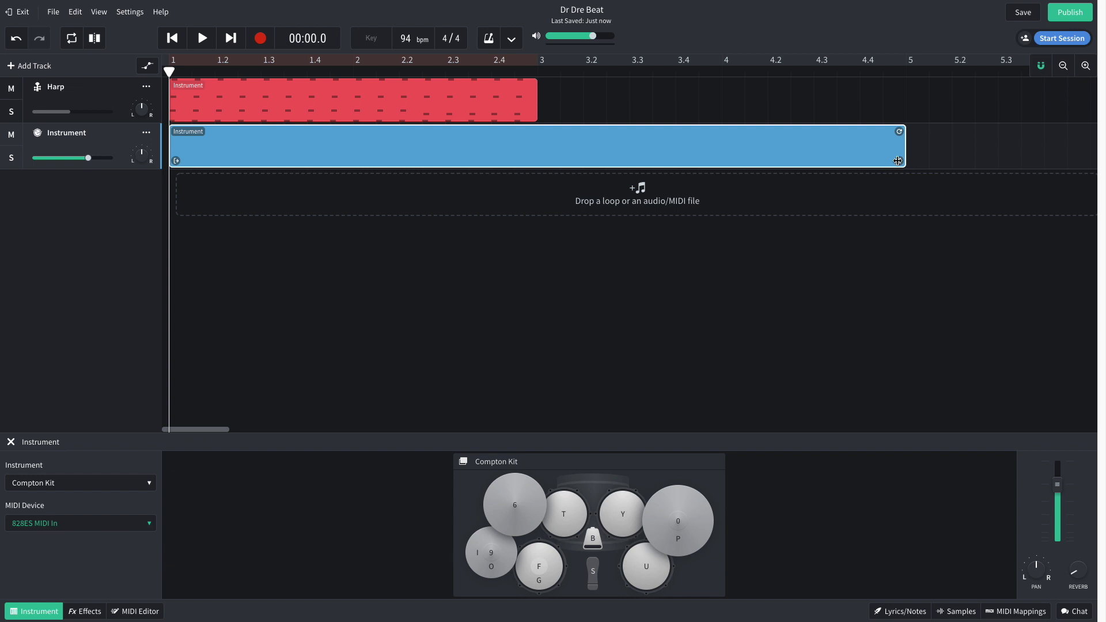
left_click_drag(898, 161, 351, 118)
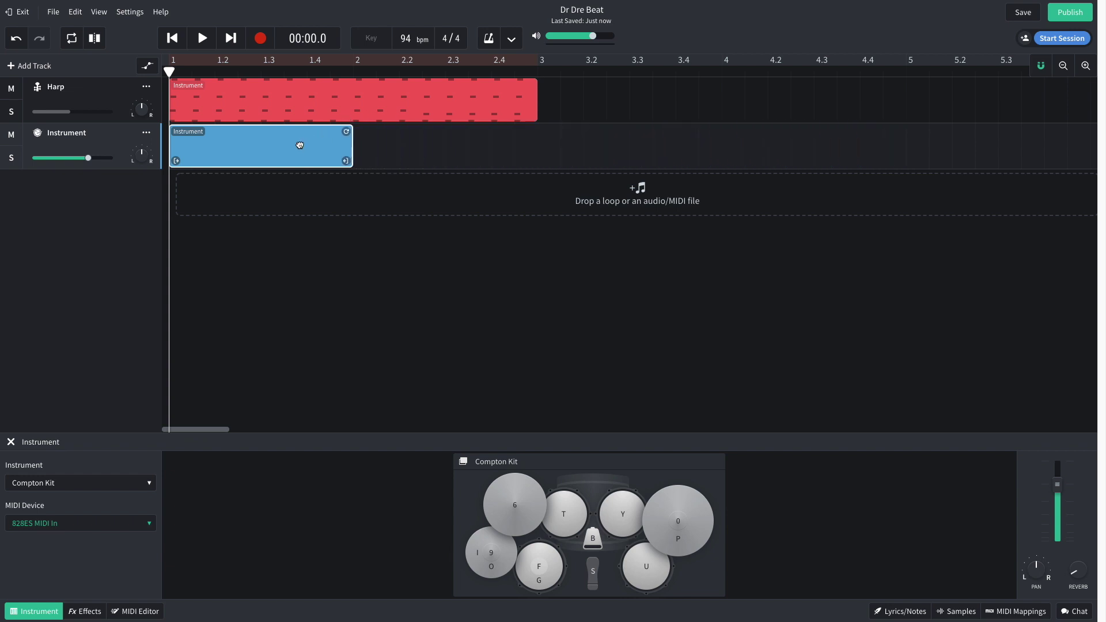
- Program layered hits on both snare rows at 1.2 and 1.4, with kicks at 1 and 1.3 in the drum region
double_click(300, 145)
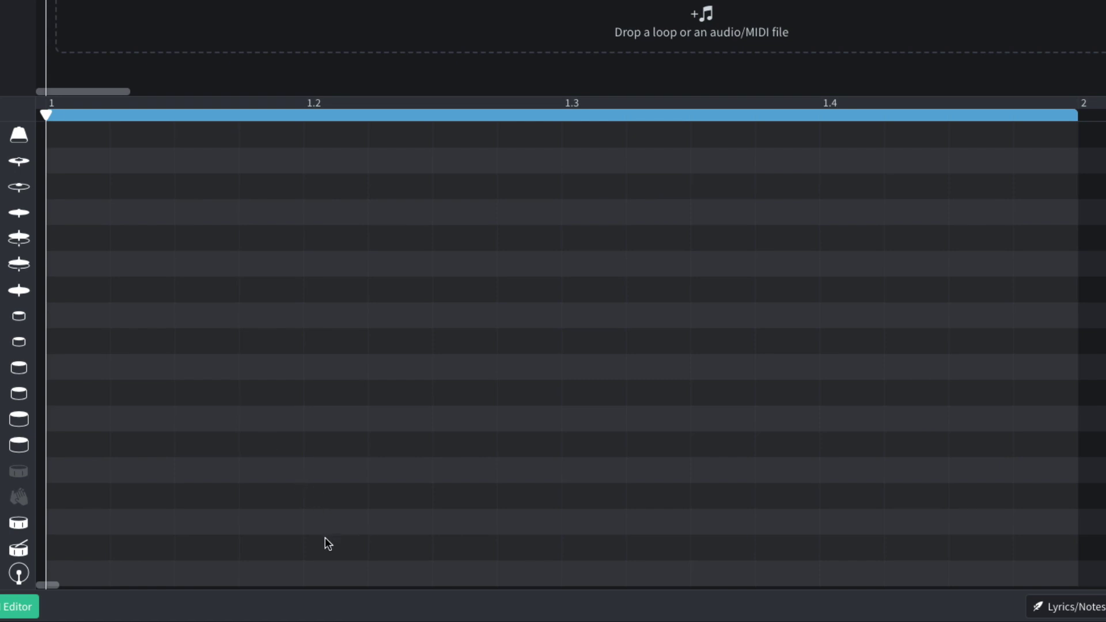
left_click(327, 531)
left_click(327, 545)
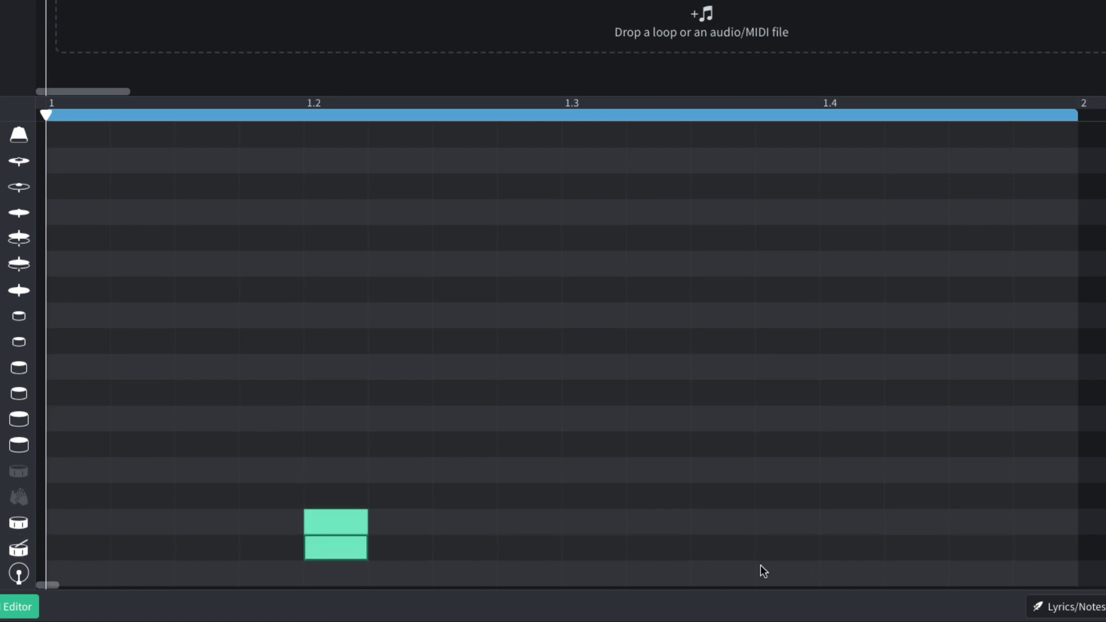
left_click(856, 521)
left_click(848, 549)
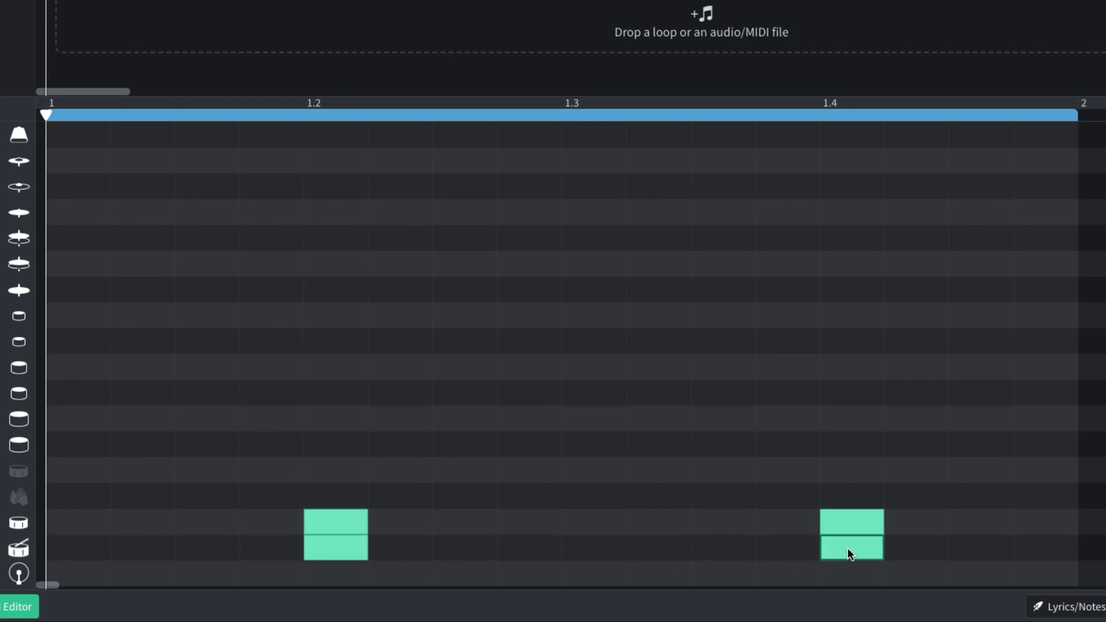
left_click(84, 566)
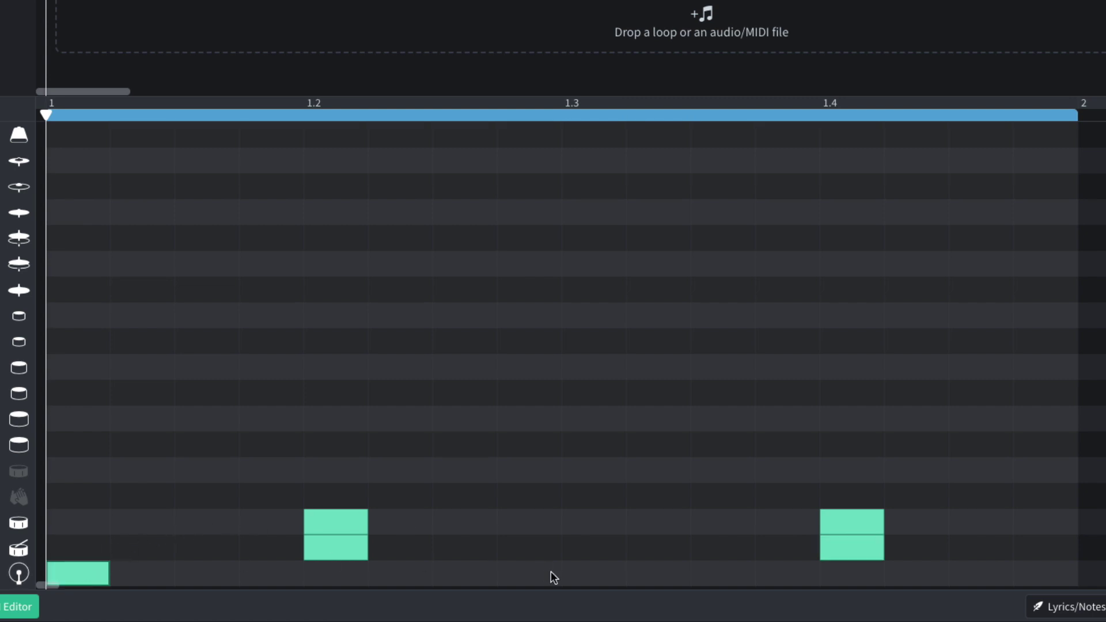
- Add hi-hat hits on every eighth note of the one-bar drum region and play back the pattern
left_click(83, 295)
left_click(200, 292)
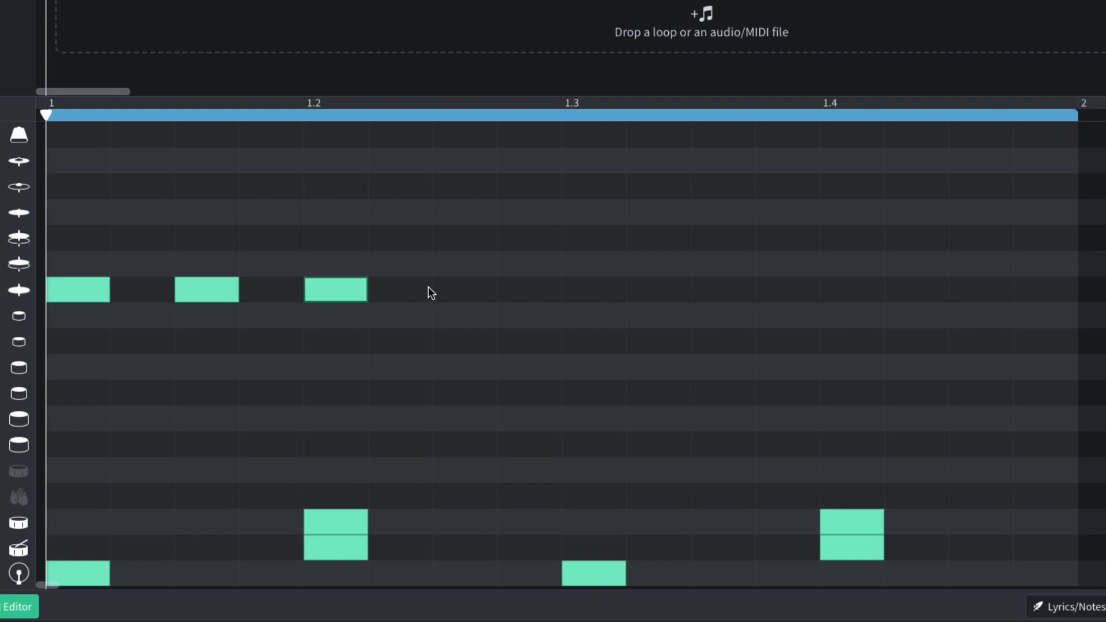
left_click(461, 291)
left_click(598, 293)
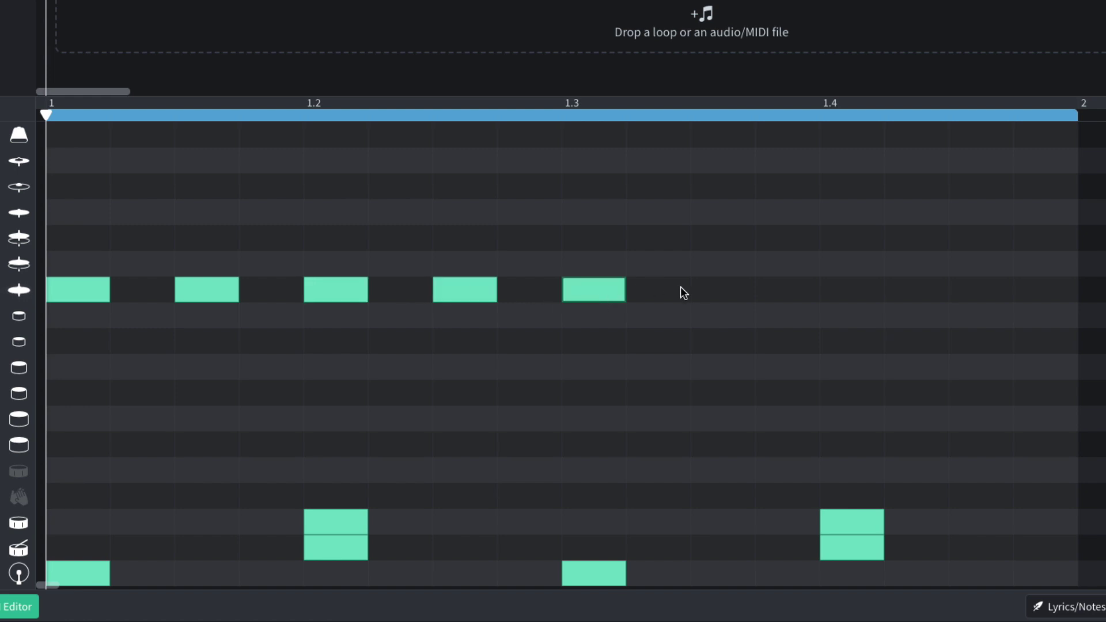
left_click(718, 295)
left_click(845, 287)
left_click(970, 293)
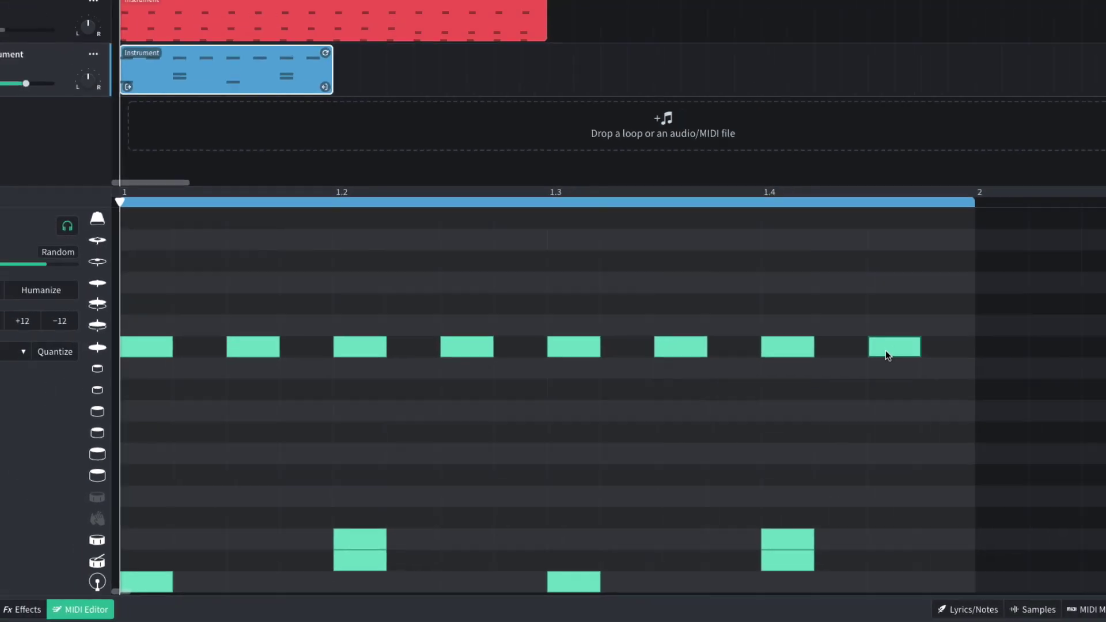
key("space")
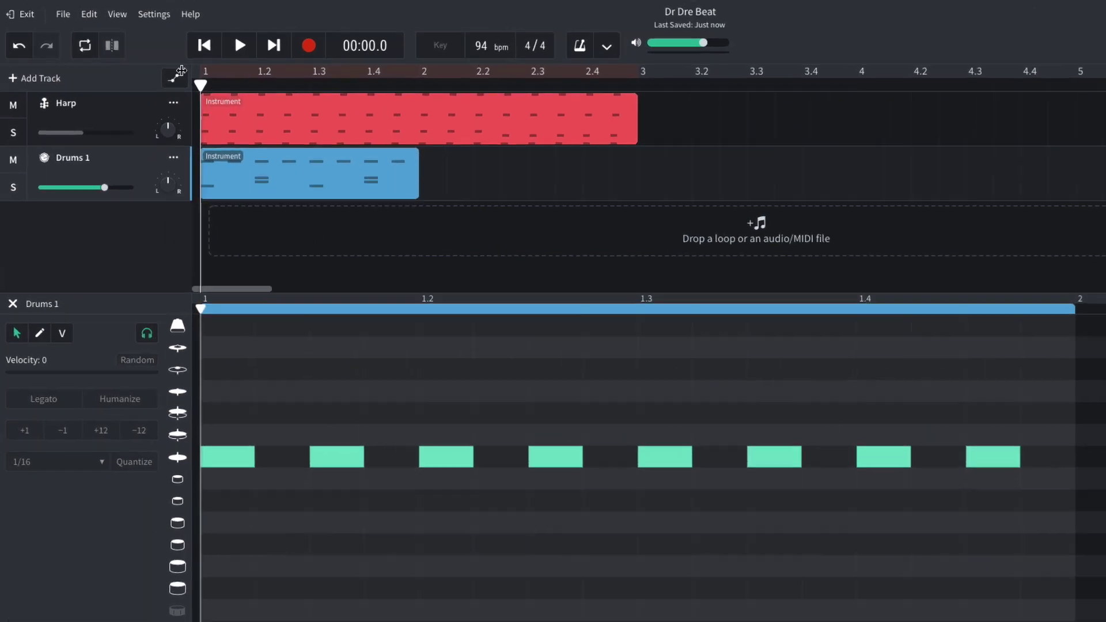
- Set the grid size to 1/32 and add an extra kick just before the midpoint between 1.2 and 1.3
left_click(117, 14)
mouse_move(160, 65)
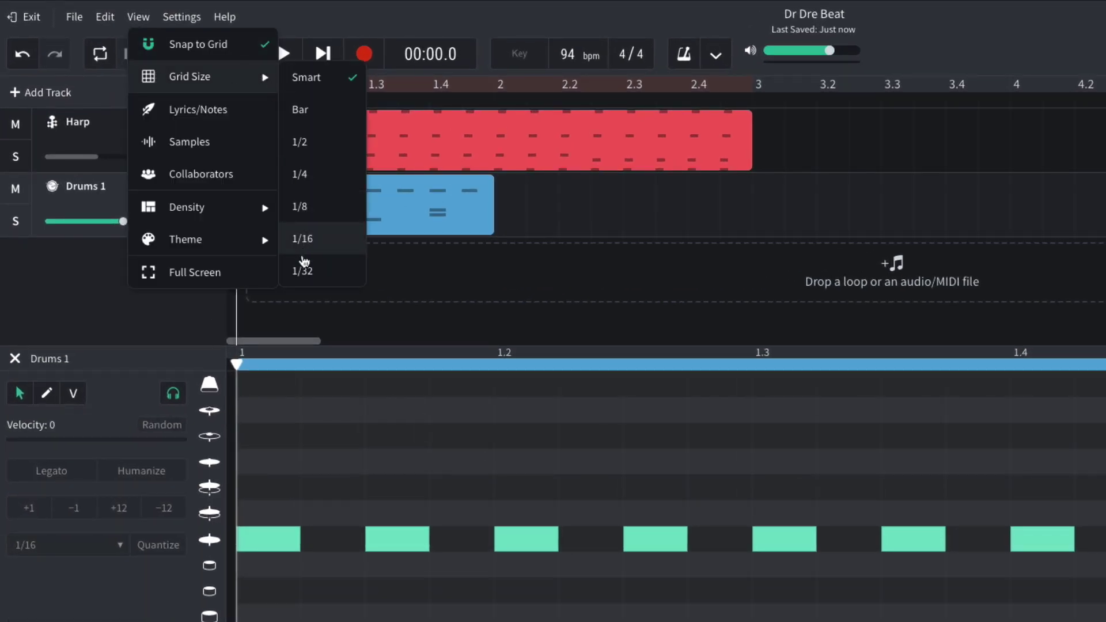
left_click(304, 270)
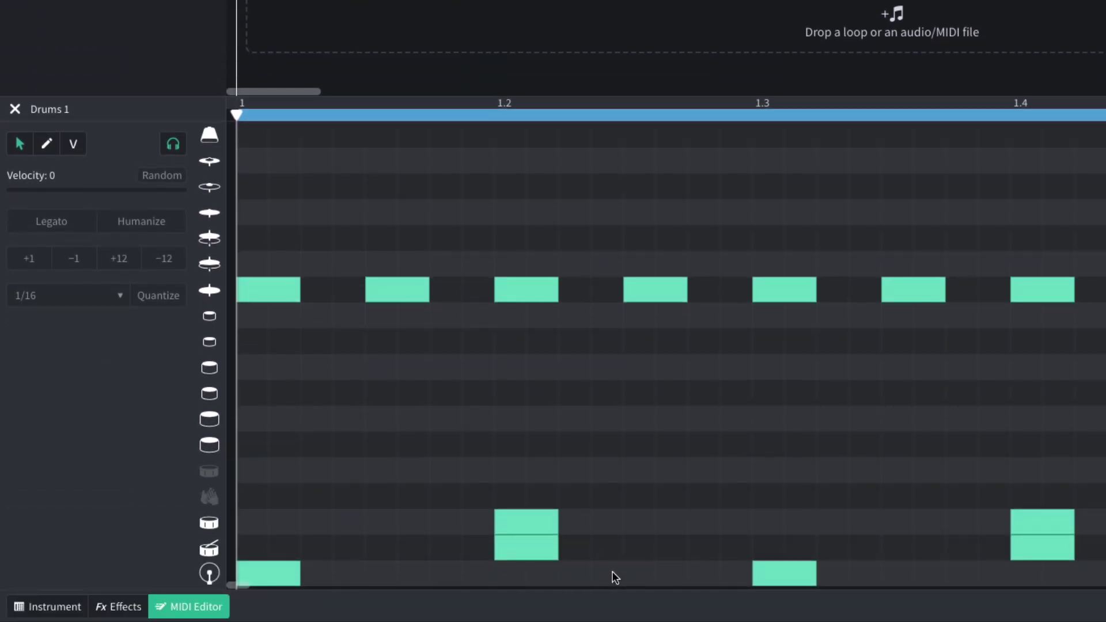
left_click(616, 576)
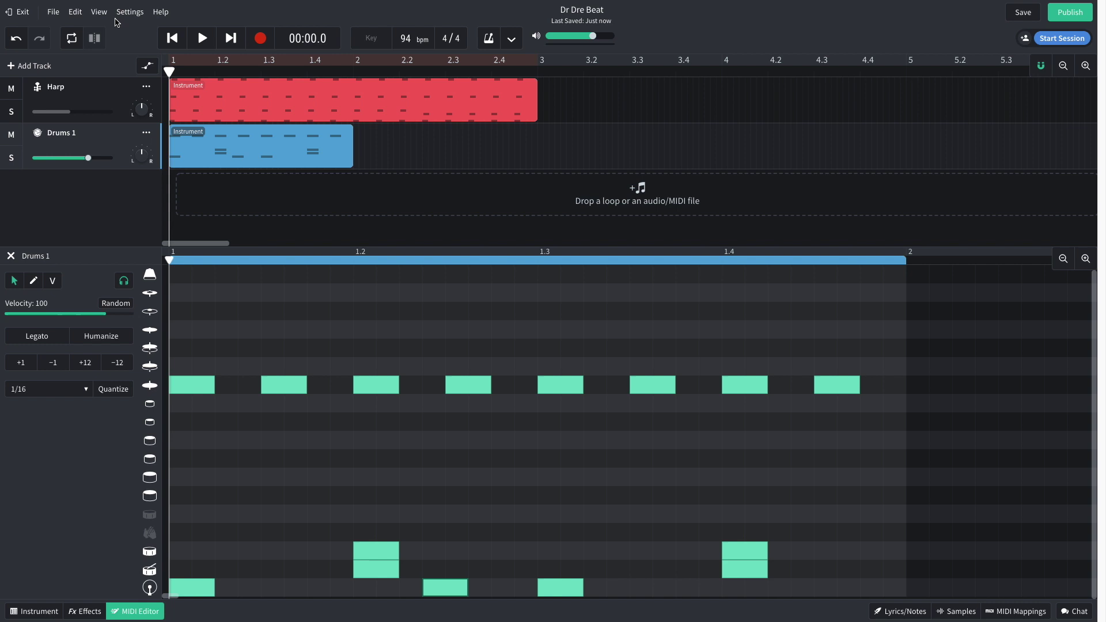
- Review the grid size options and play back the one-bar drum pattern with its extra kick
left_click(105, 13)
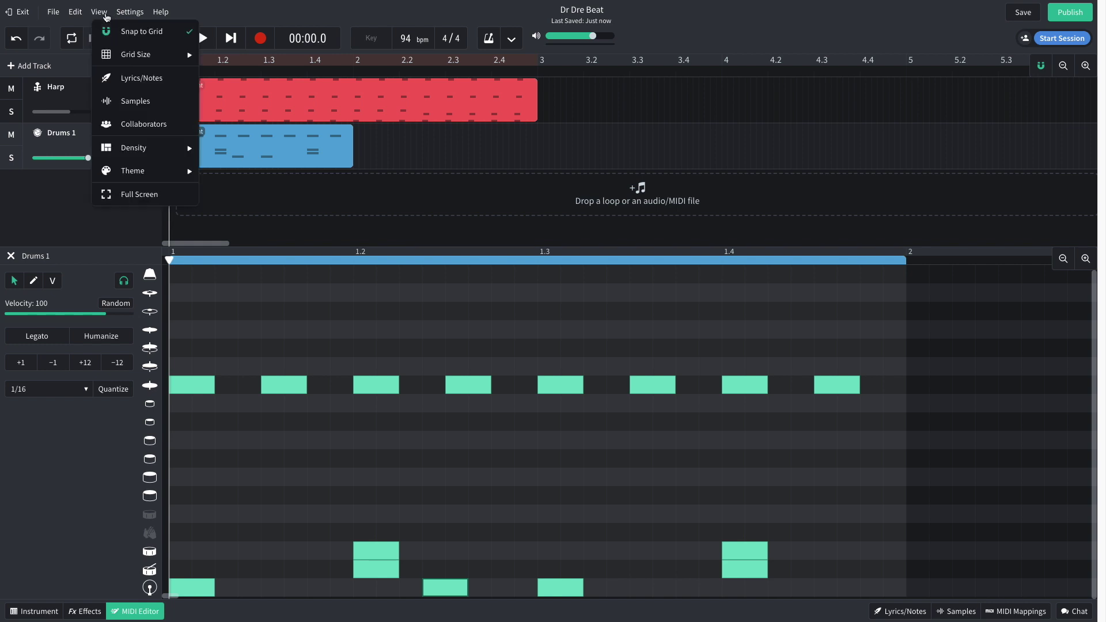
mouse_move(185, 60)
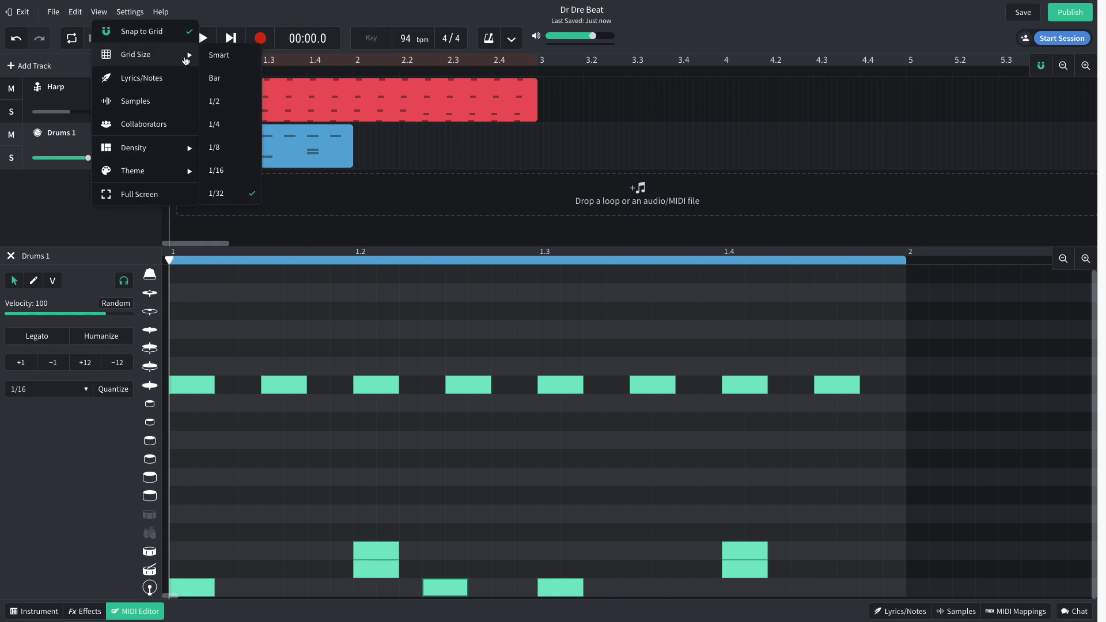
left_click(419, 152)
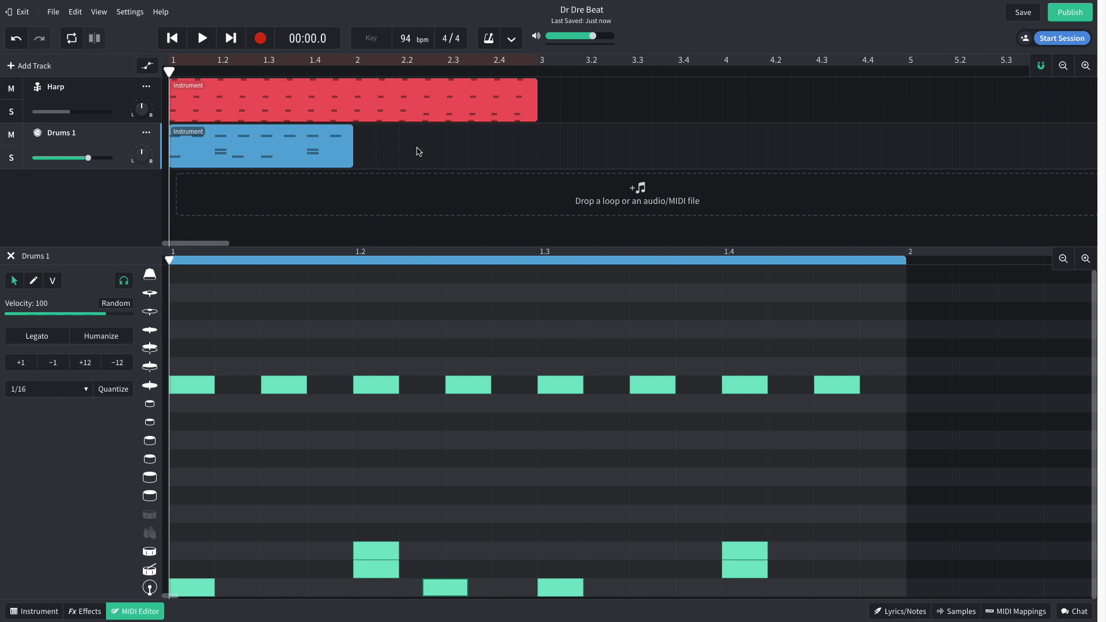
key("space")
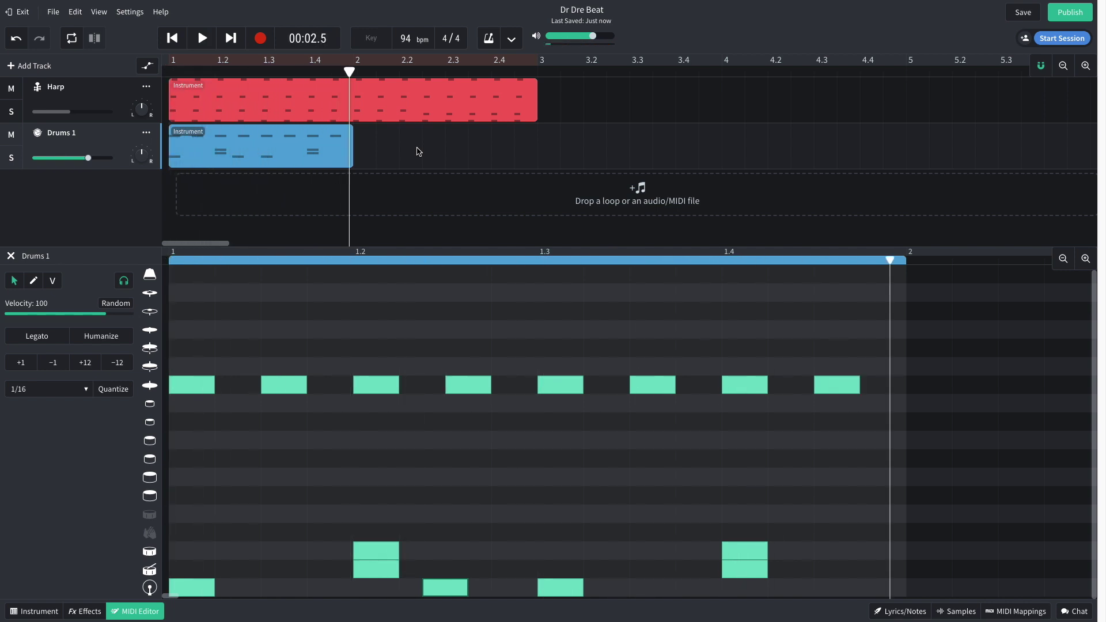
key("space")
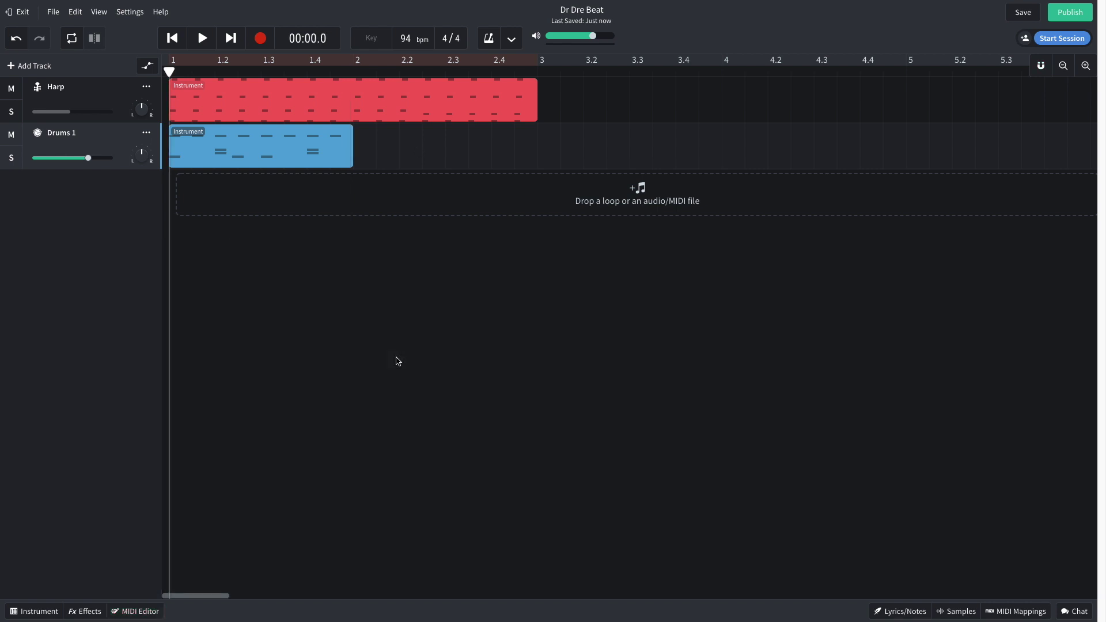
- Loop the Drums 1 region out to bar 3 and play it back together with the harp
left_click(322, 140)
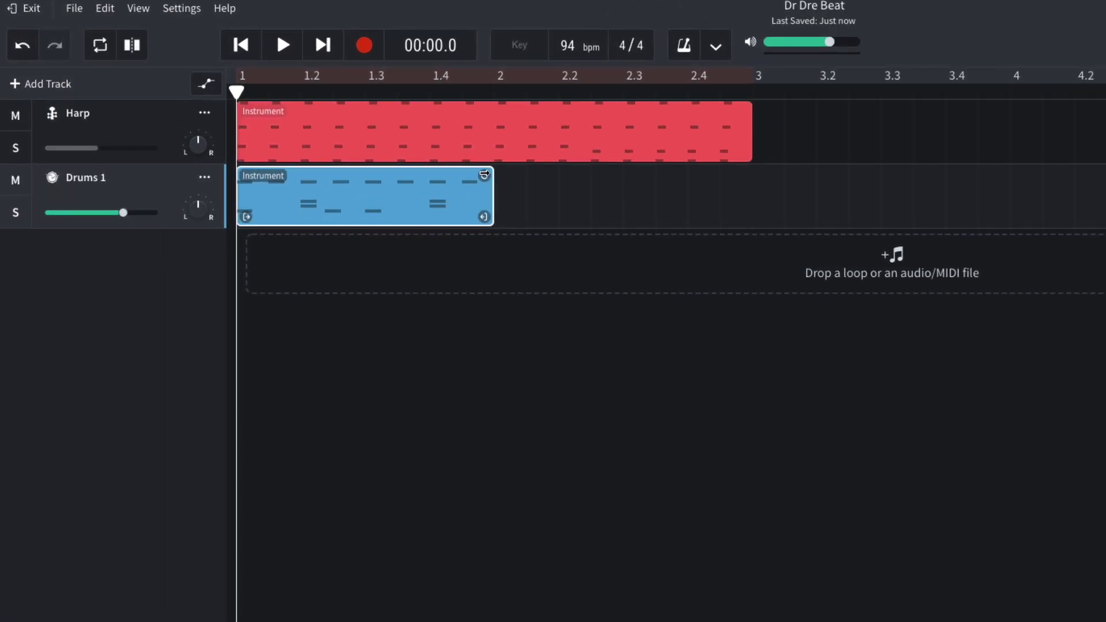
left_click_drag(484, 174, 750, 172)
key("space")
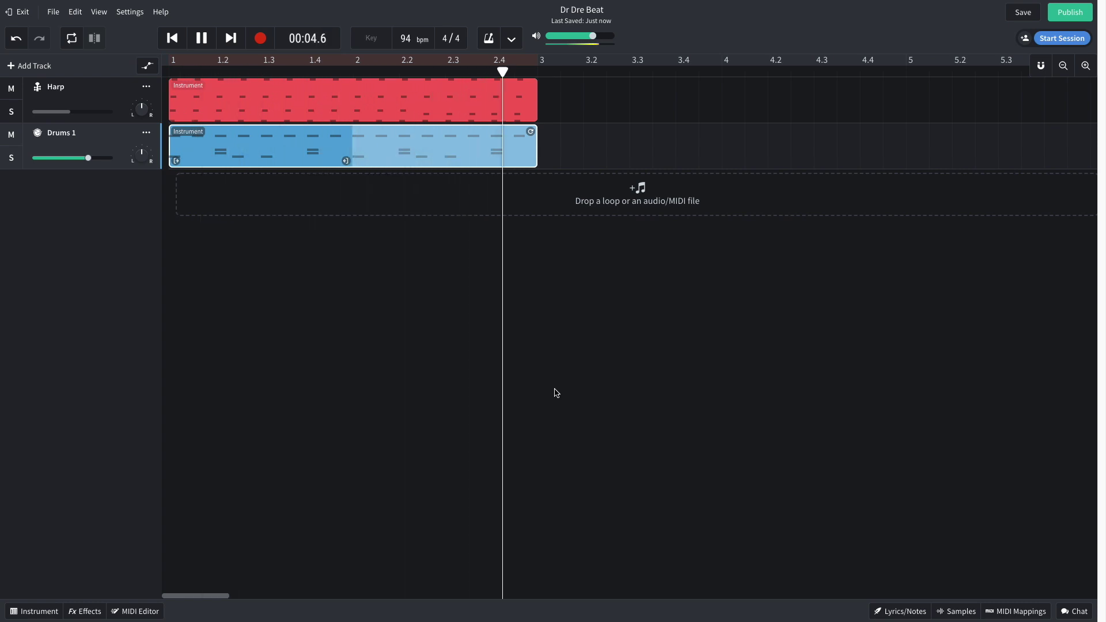
left_click(284, 340)
key("space")
- Add an instrument track using Boom Bap Classic from the Drum Pads and create a region at bar 1
left_click(31, 67)
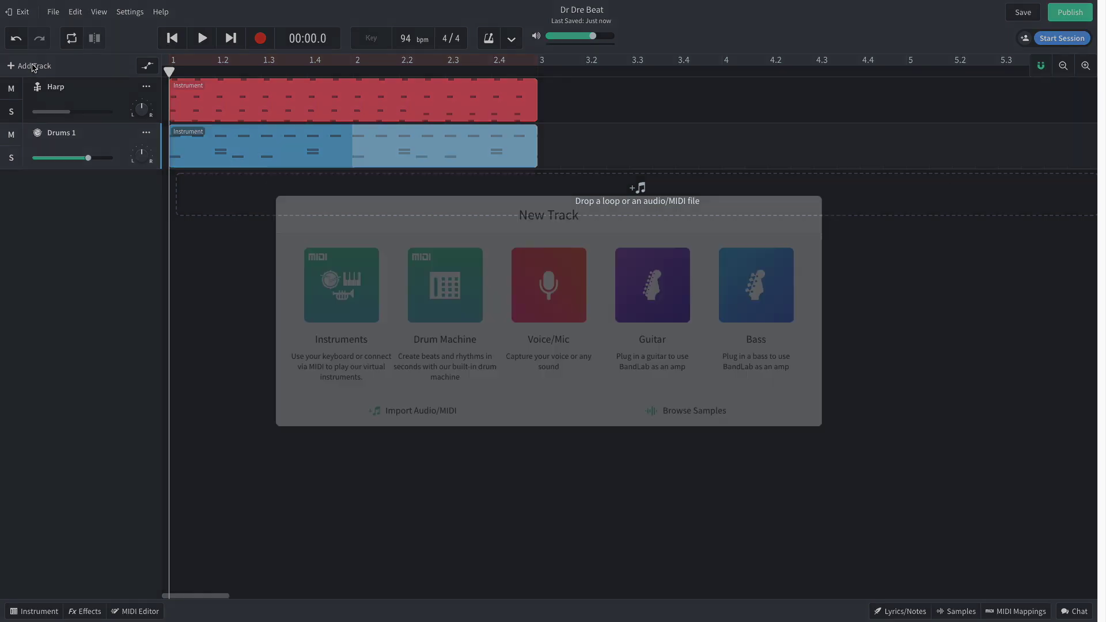
left_click(318, 282)
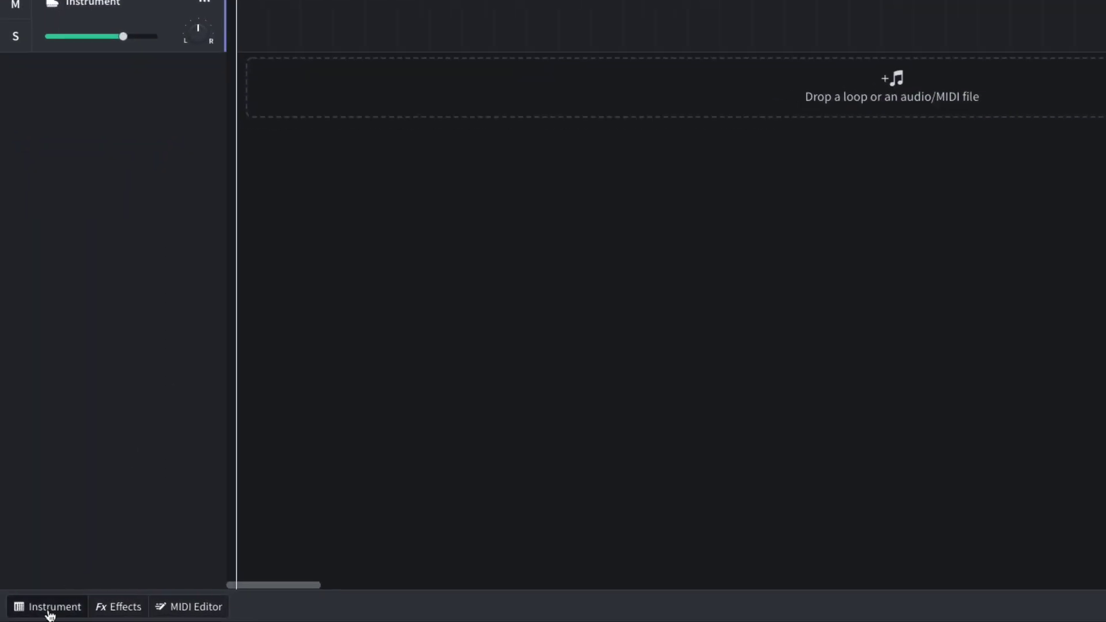
left_click(40, 609)
left_click(91, 460)
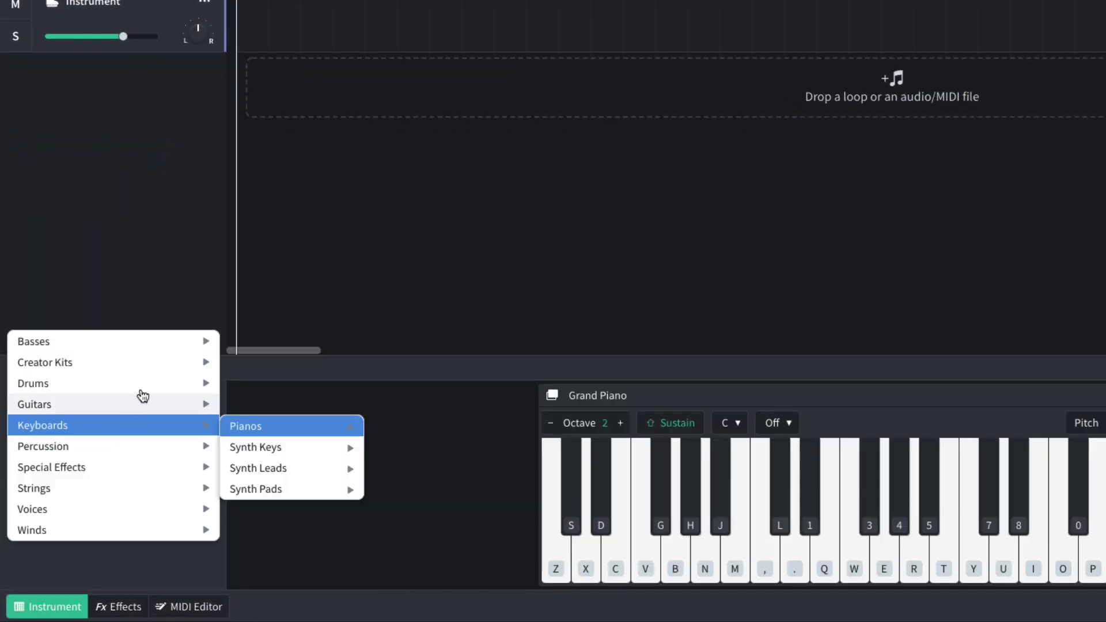
mouse_move(141, 384)
mouse_move(262, 405)
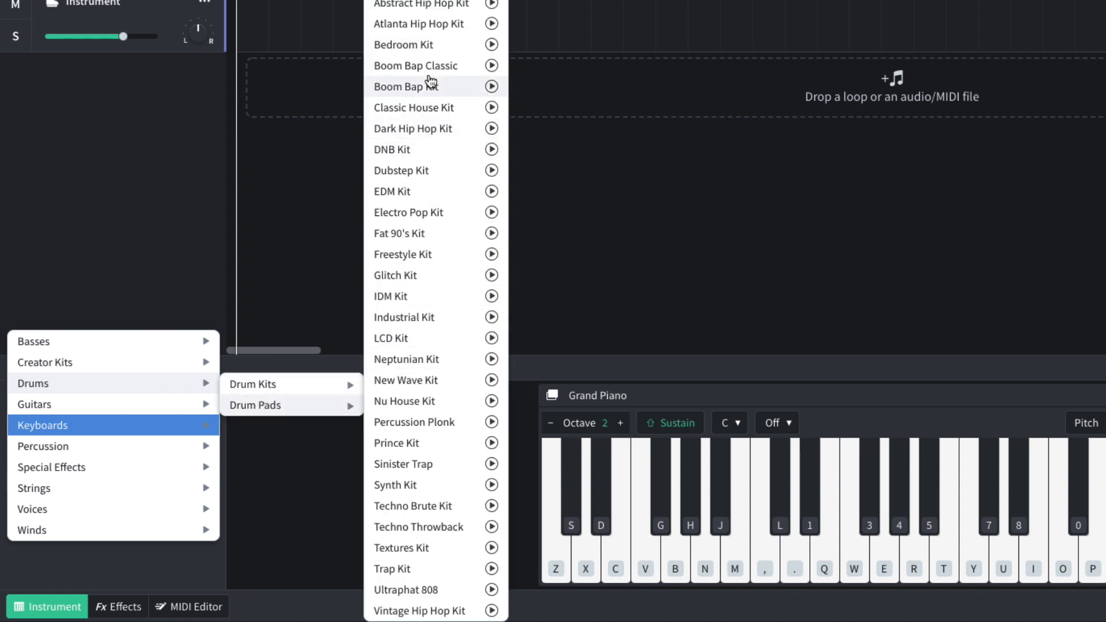
left_click(430, 67)
double_click(389, 21)
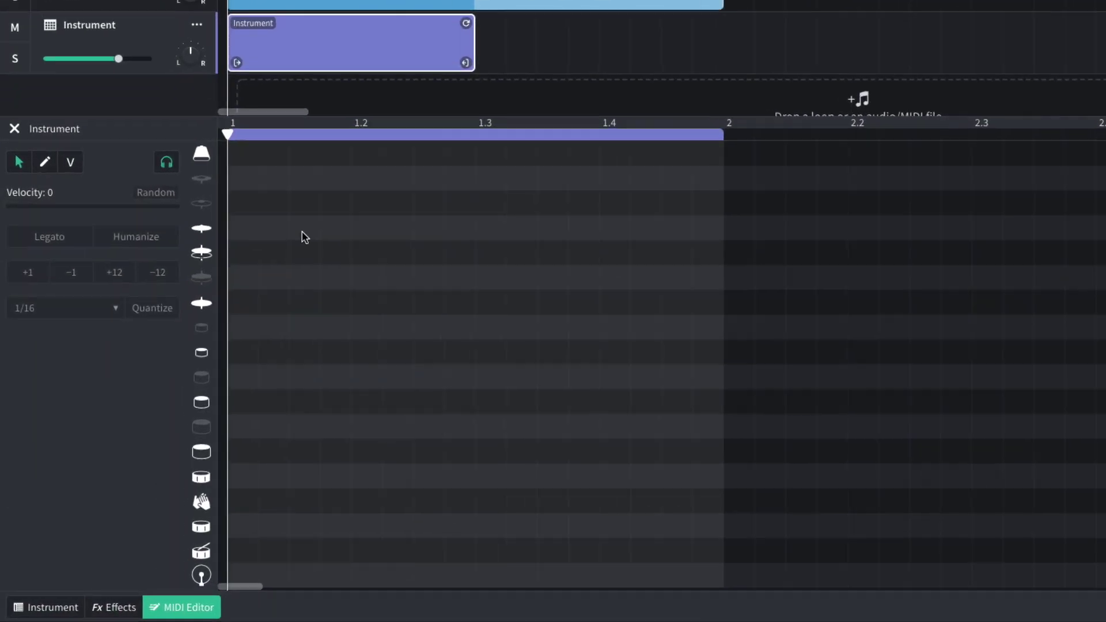
- Place upper cymbal-row hits halfway between 1 and 1.2 and between 1.3 and 1.4, lowering their velocity to about 81
double_click(225, 332)
double_click(570, 212)
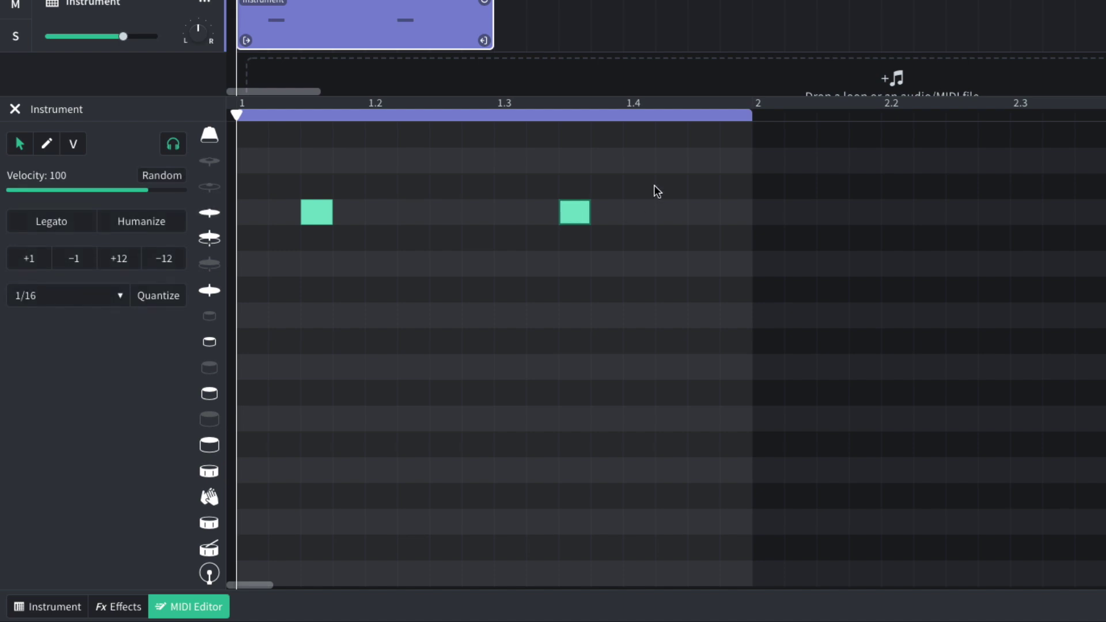
left_click_drag(654, 189, 295, 250)
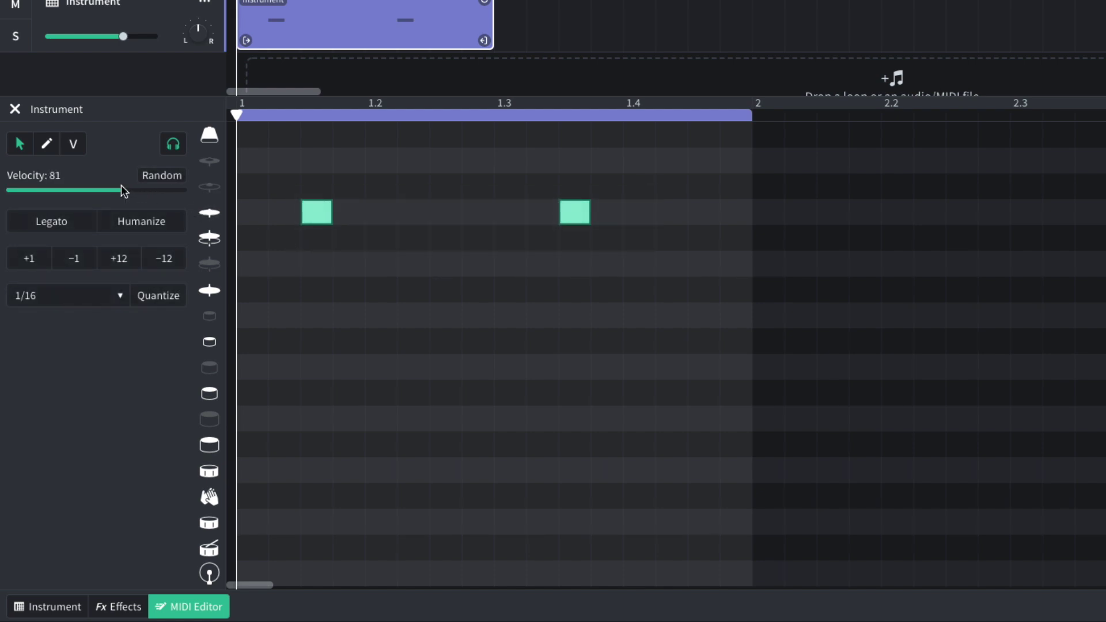
- Add claps at 1.2 and 1.4 with their velocity lowered to 73, and play back the pattern
double_click(381, 498)
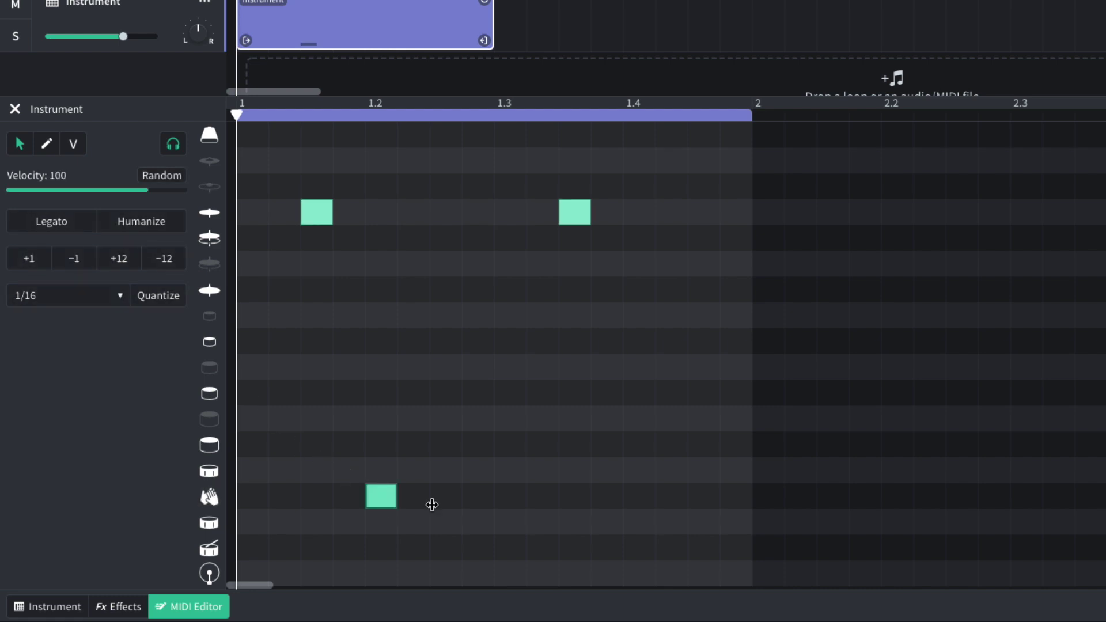
double_click(636, 499)
left_click_drag(687, 468, 342, 524)
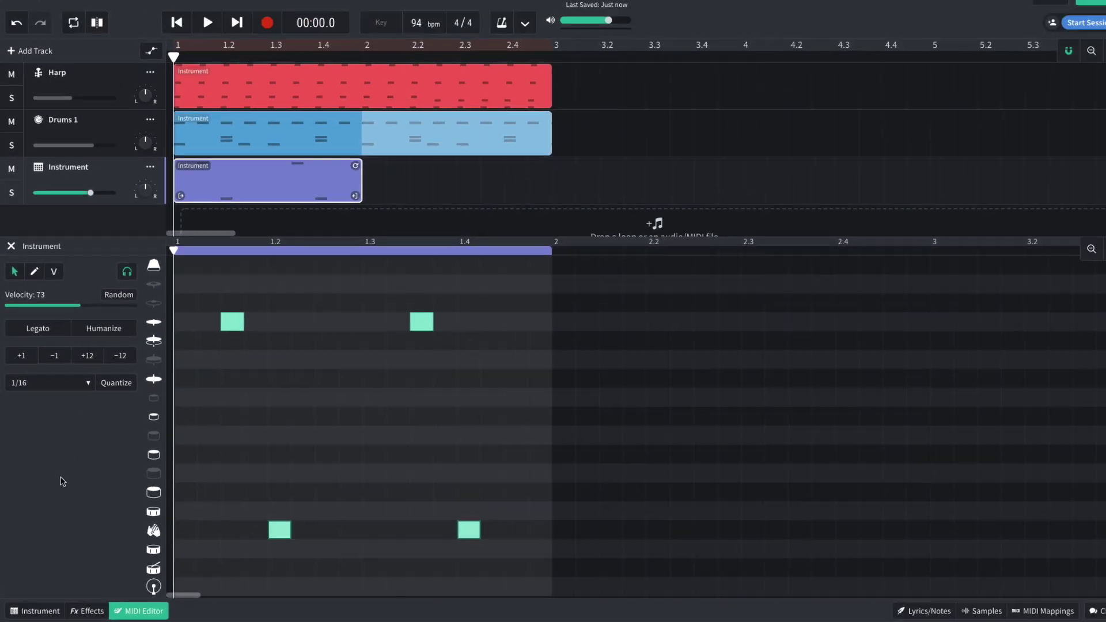
key("space")
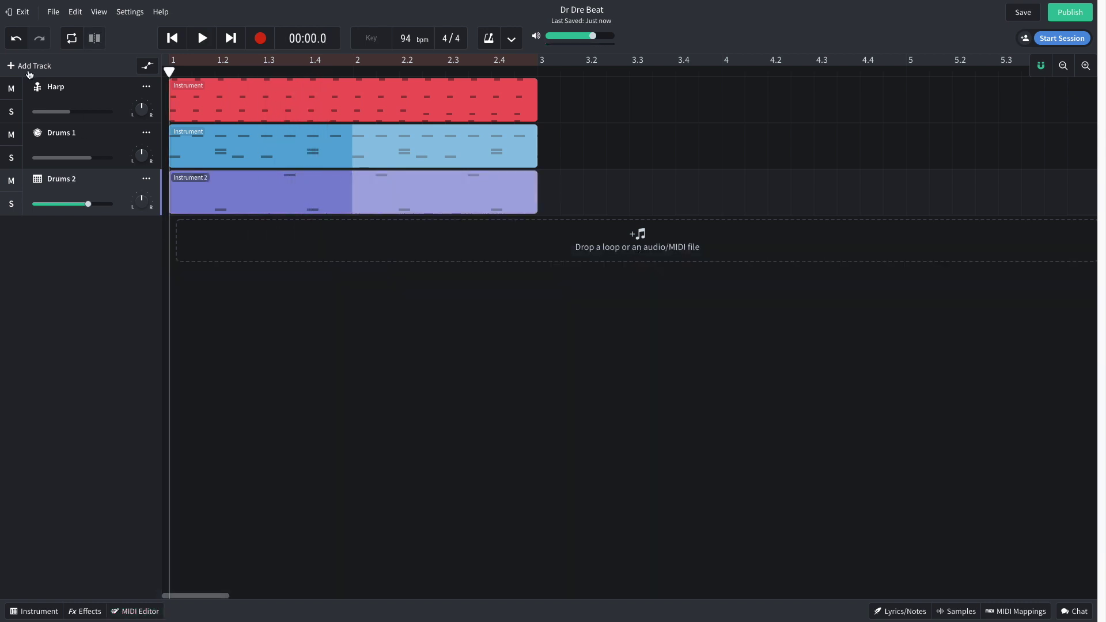
- Add a bass instrument track with F1 at 1, G#1 at 1.4, D#1 at 2 and C1 at 2.4, and play it back
left_click(29, 68)
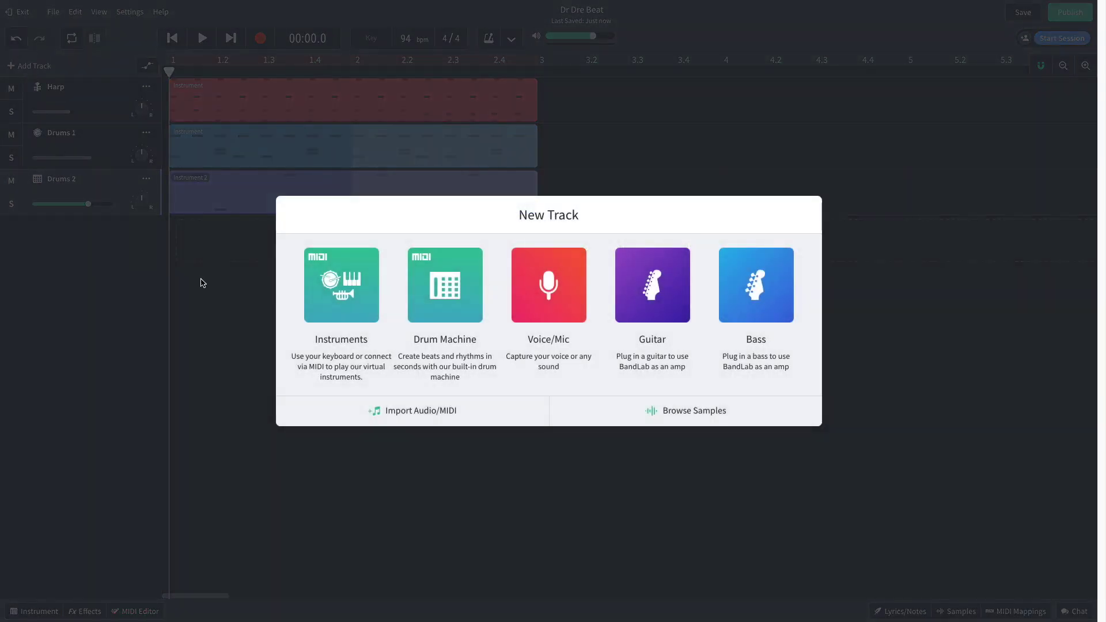
left_click(340, 282)
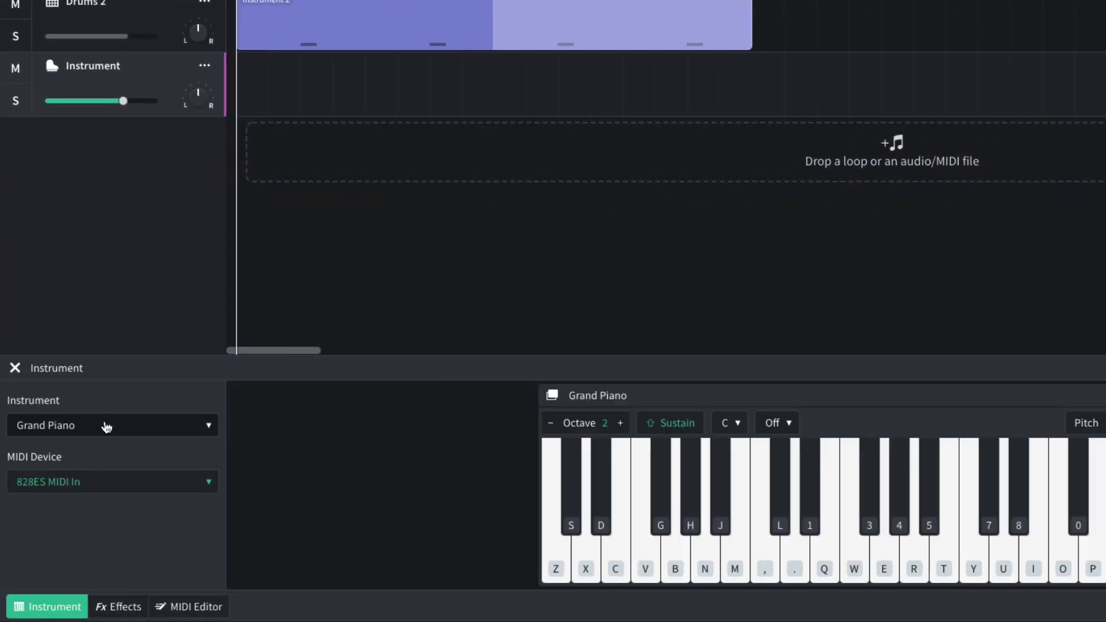
left_click(106, 426)
mouse_move(143, 344)
mouse_move(314, 406)
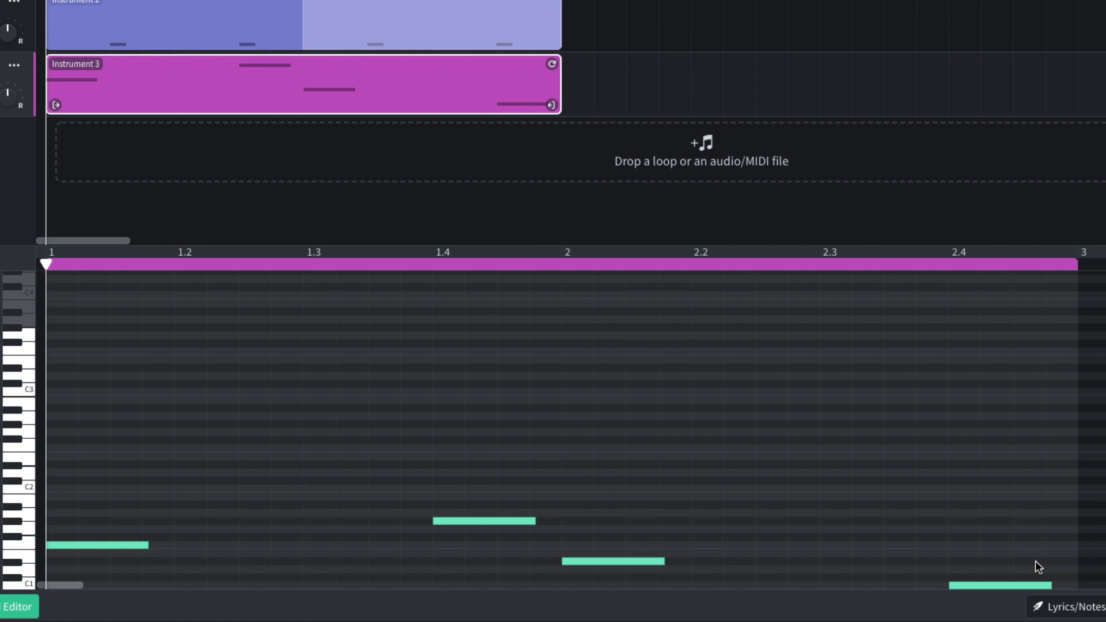
key("space")
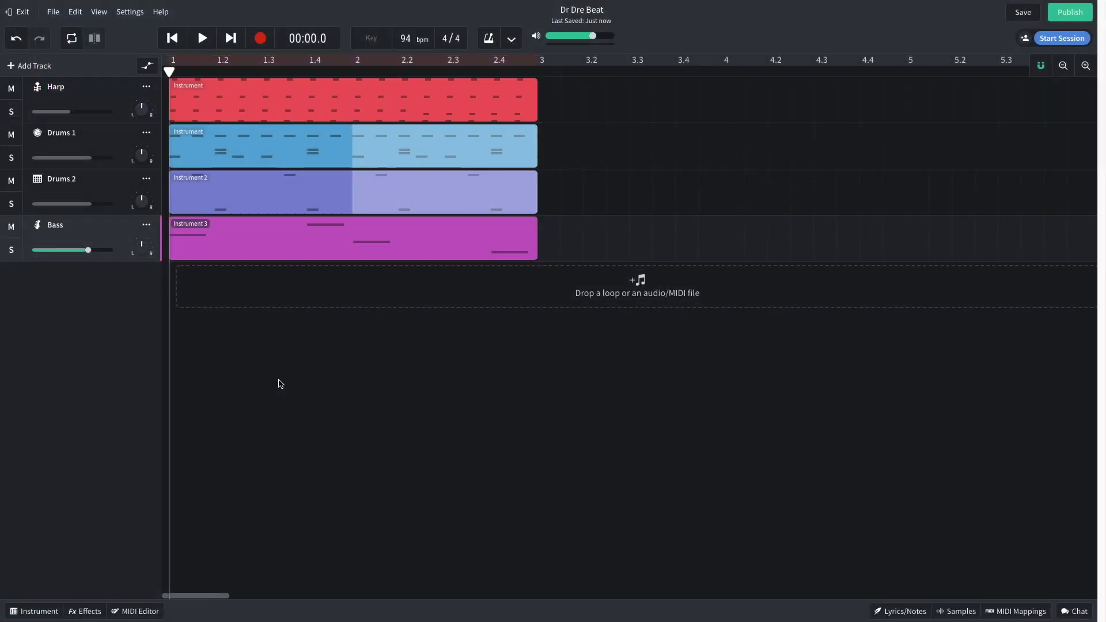
- Add another instrument track using the Cello Section from the Strings instruments
left_click(35, 65)
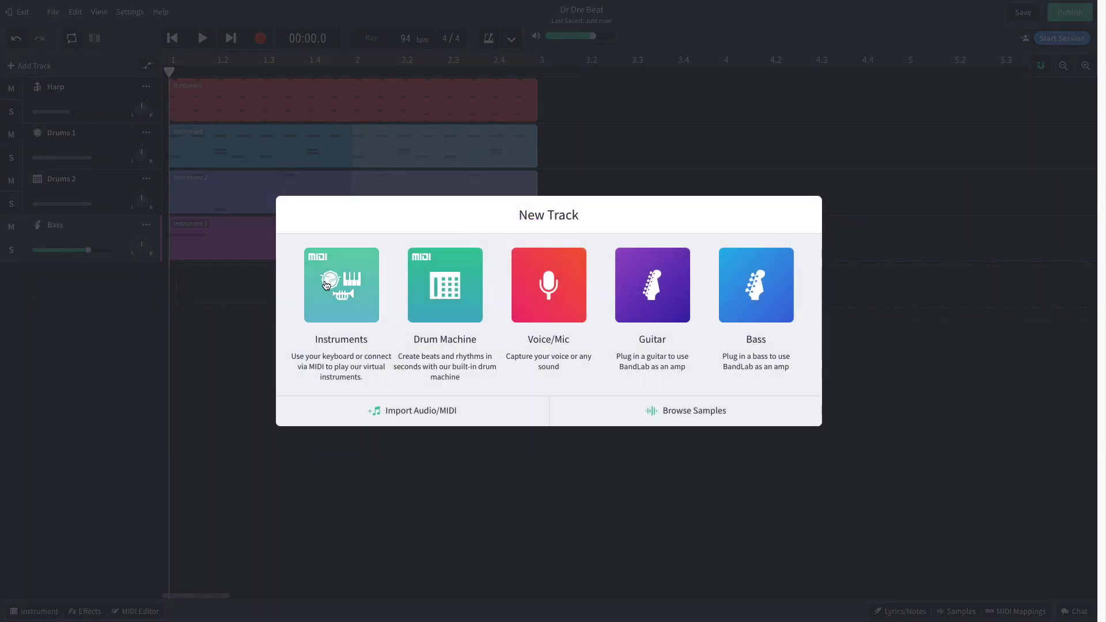
left_click(338, 284)
left_click(53, 608)
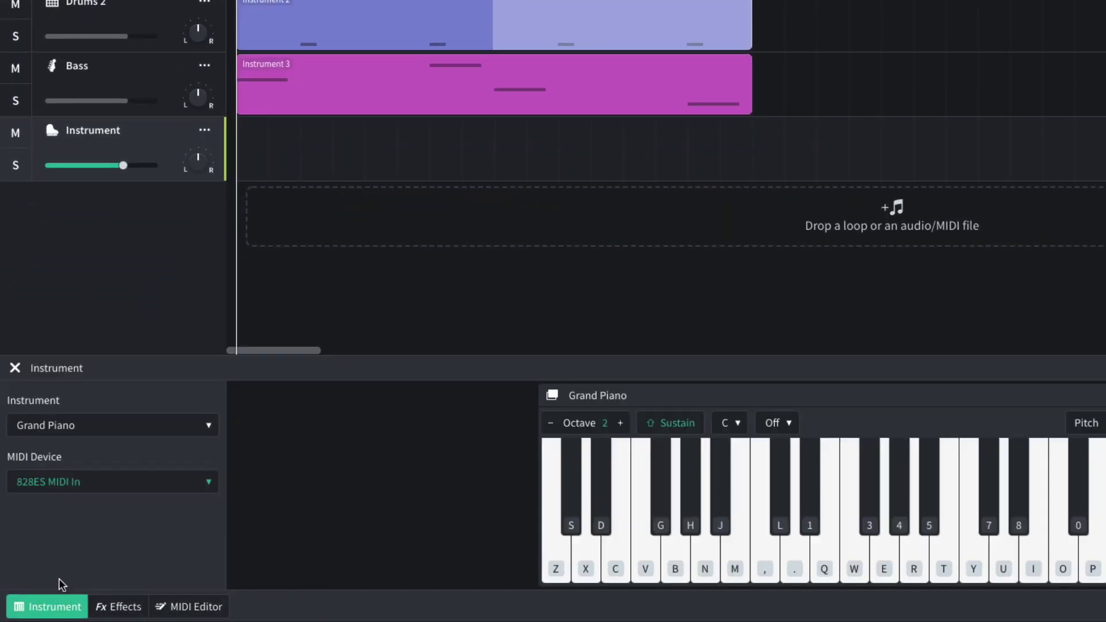
left_click(98, 425)
mouse_move(93, 488)
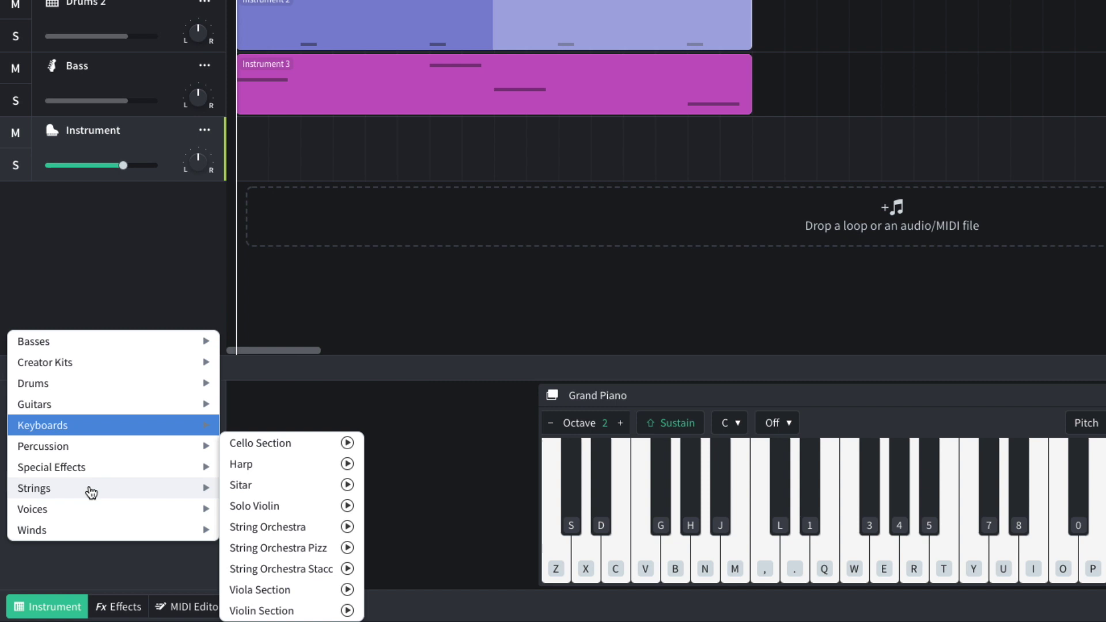
left_click(260, 445)
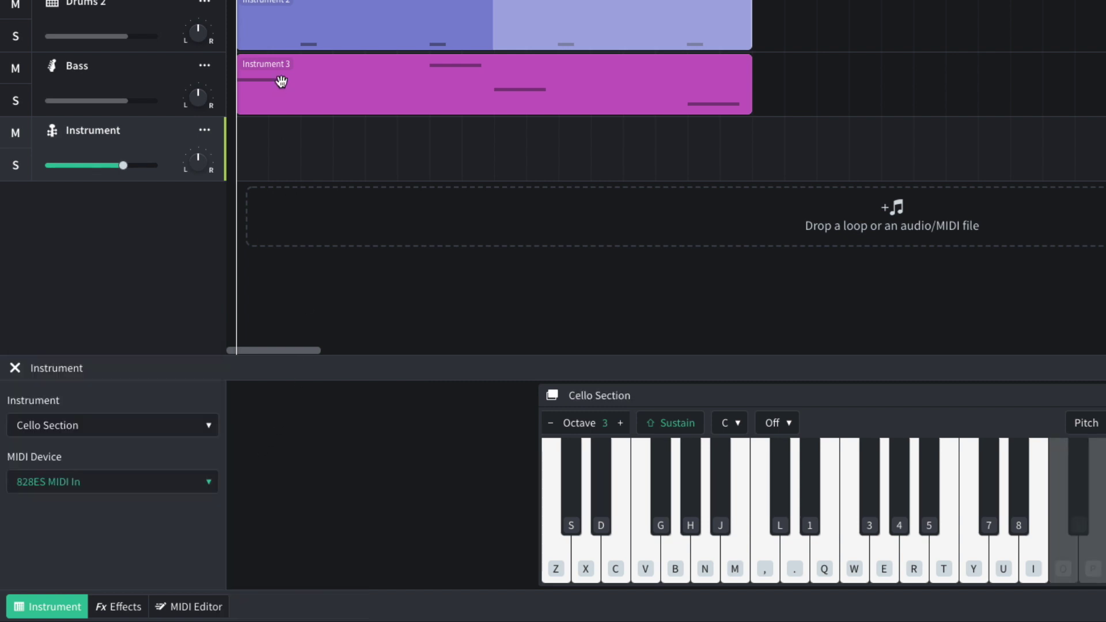
- Duplicate the bass region onto the cello track with all its notes transposed up 12 semitones, and play it back
left_click_drag(281, 81, 280, 143)
double_click(304, 147)
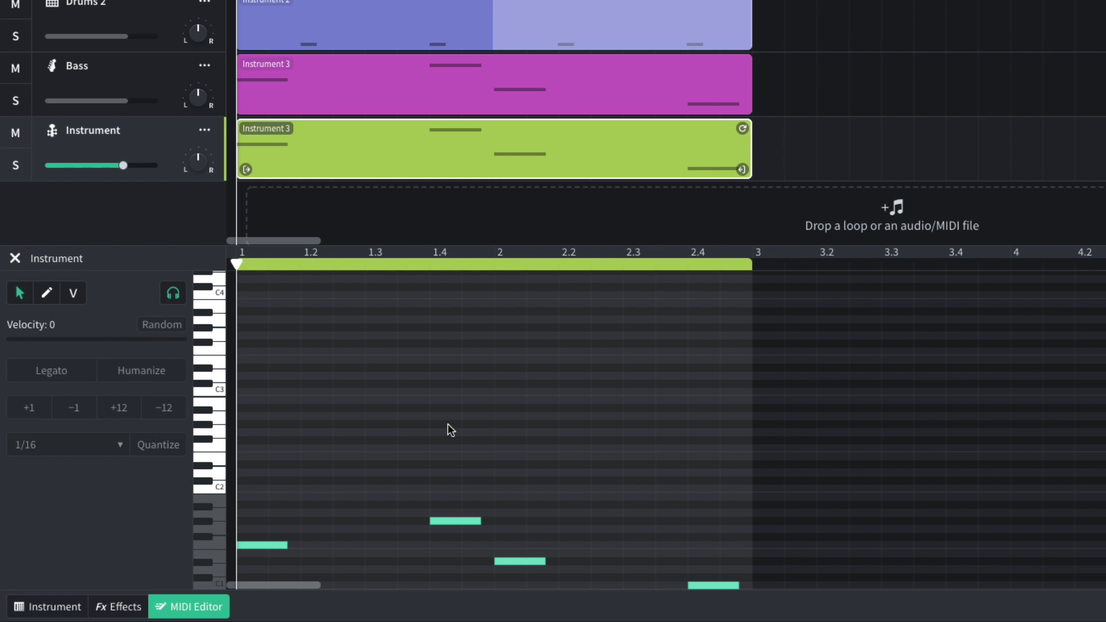
key("ctrl+a")
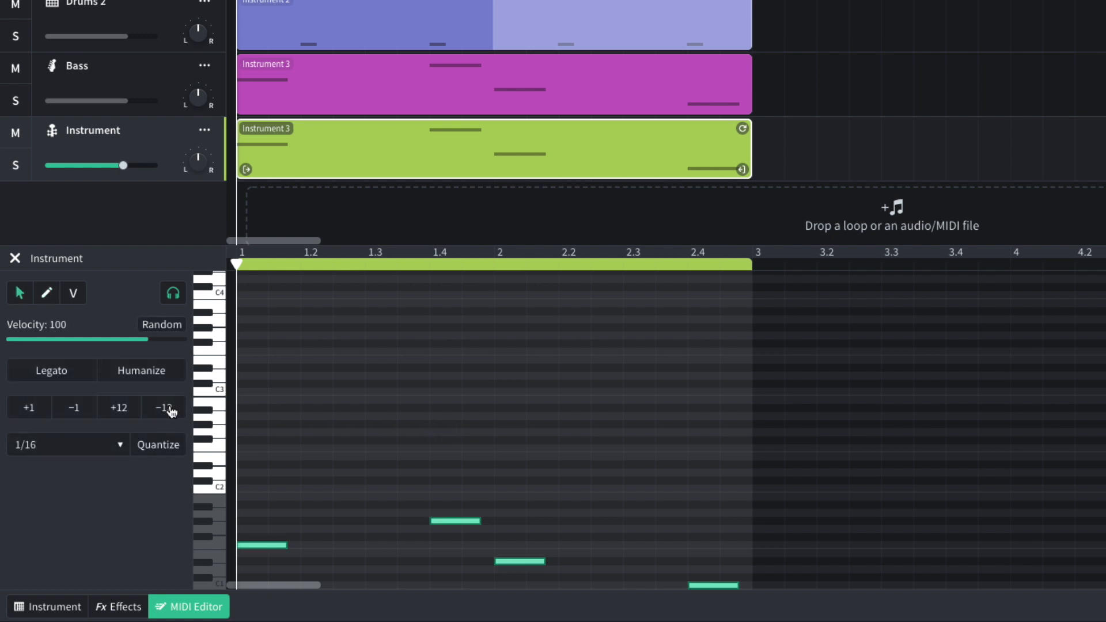
left_click(127, 409)
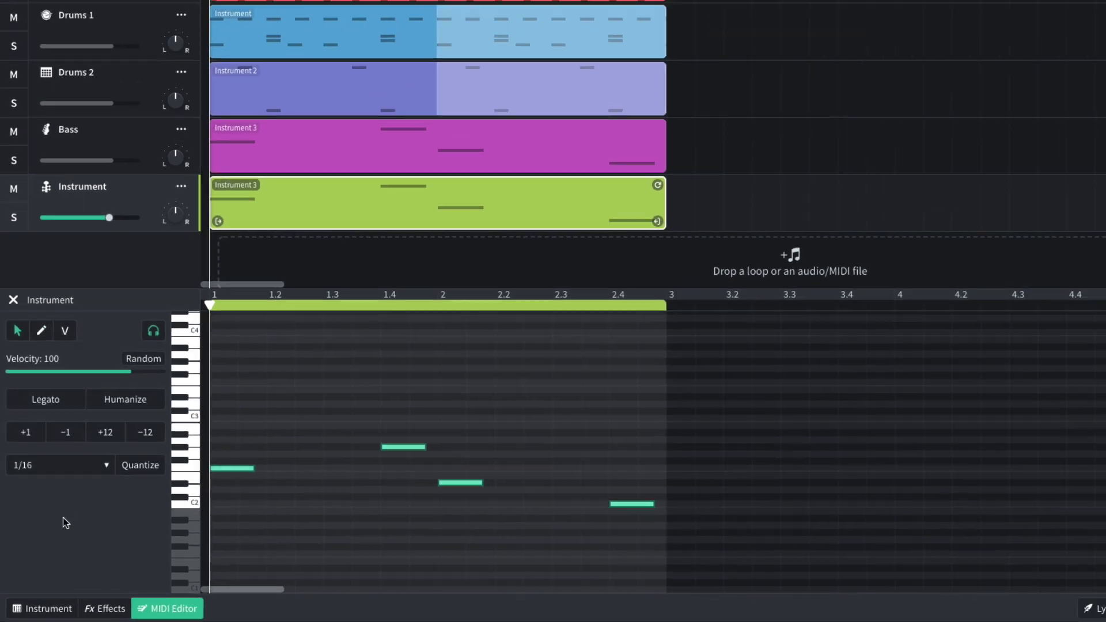
key("space")
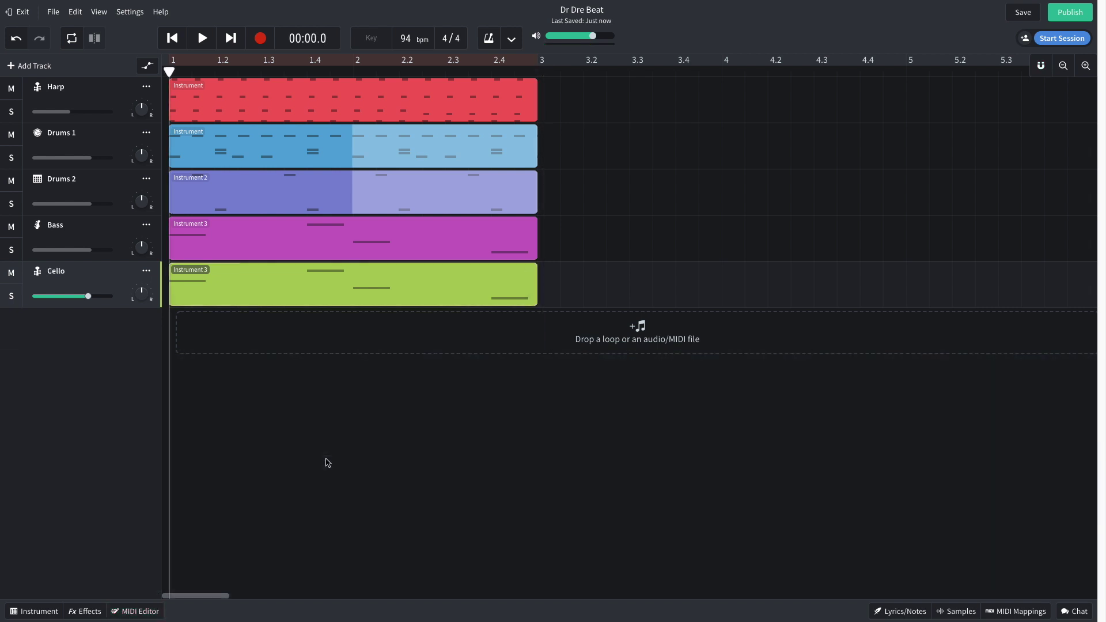
- Add another instrument track using the Solo Violin from the Strings instruments
left_click(29, 66)
left_click(339, 318)
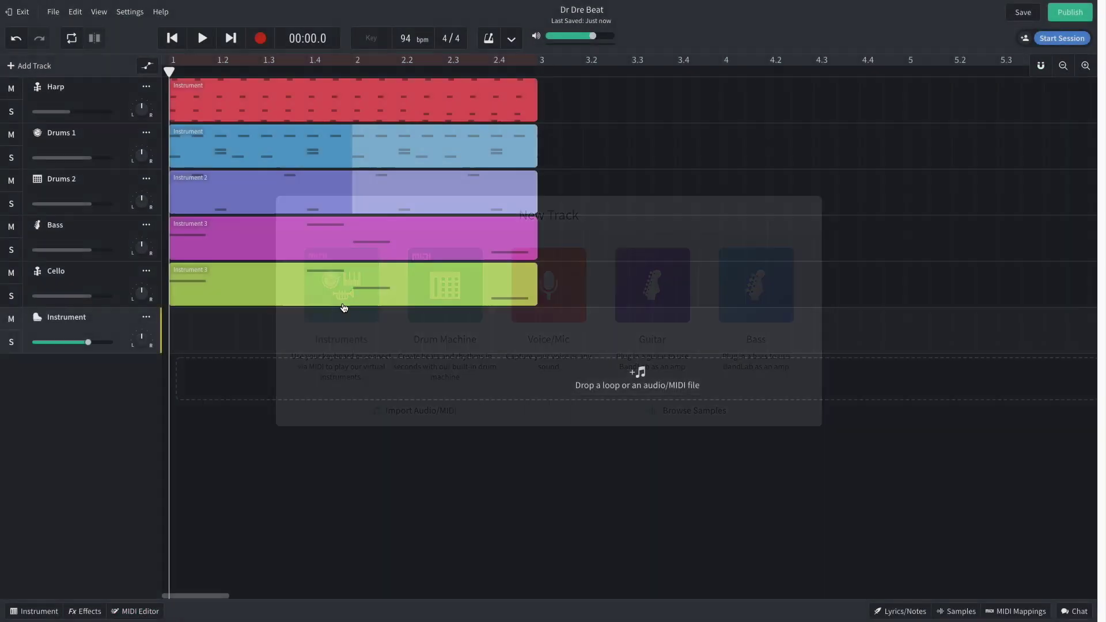
left_click(44, 612)
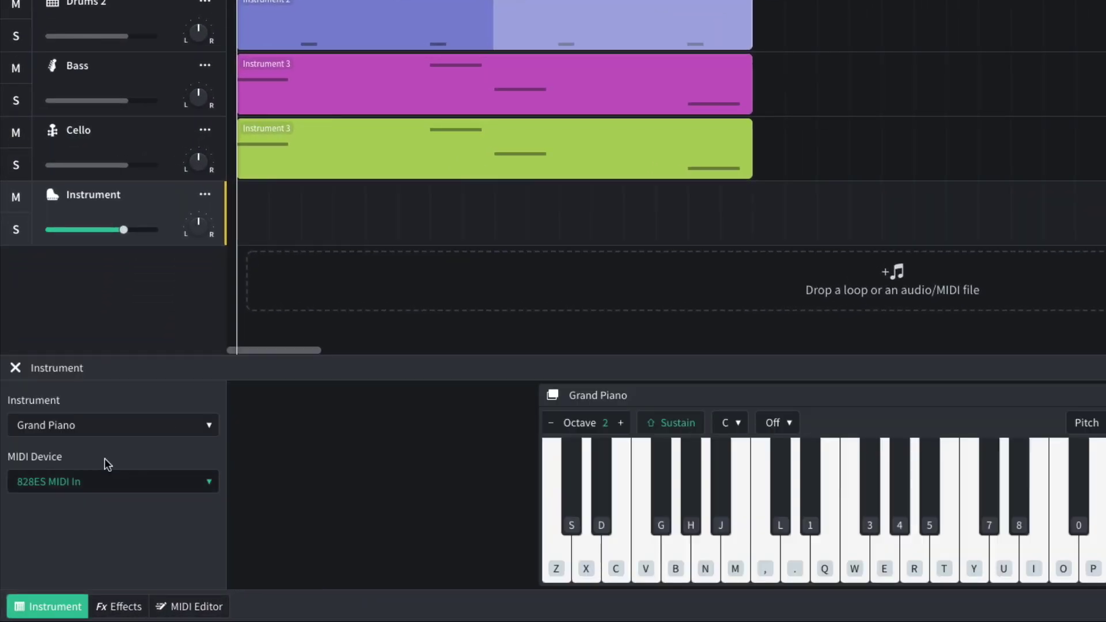
left_click(111, 427)
mouse_move(116, 486)
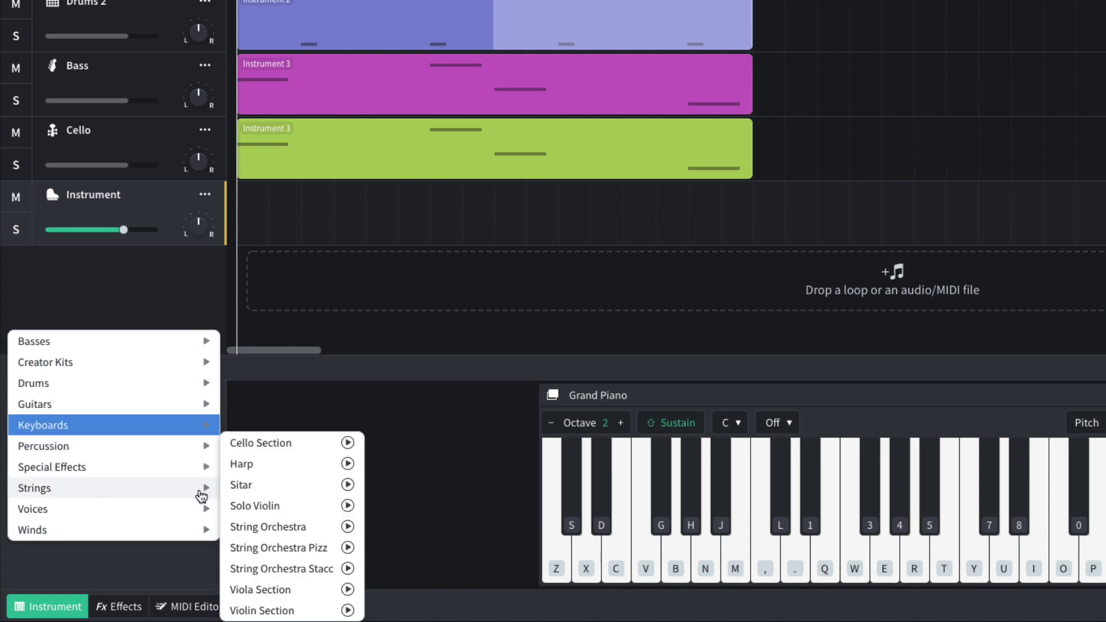
left_click(253, 503)
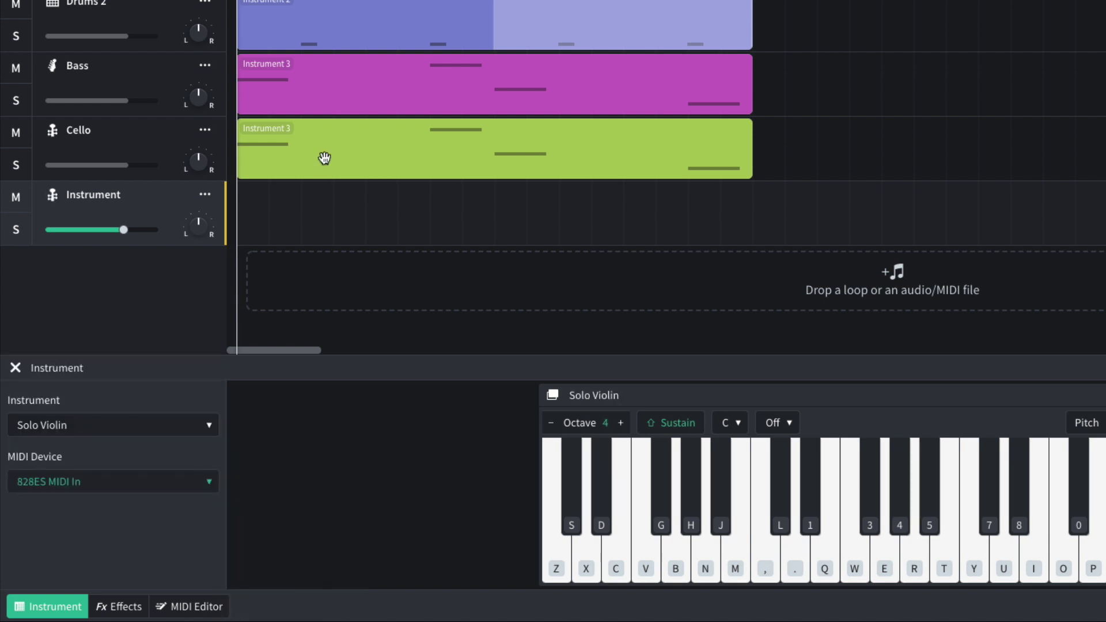
- Duplicate the cello region onto the new violin track and transpose all its notes up 24 semitones
left_click_drag(324, 158, 317, 203)
double_click(333, 215)
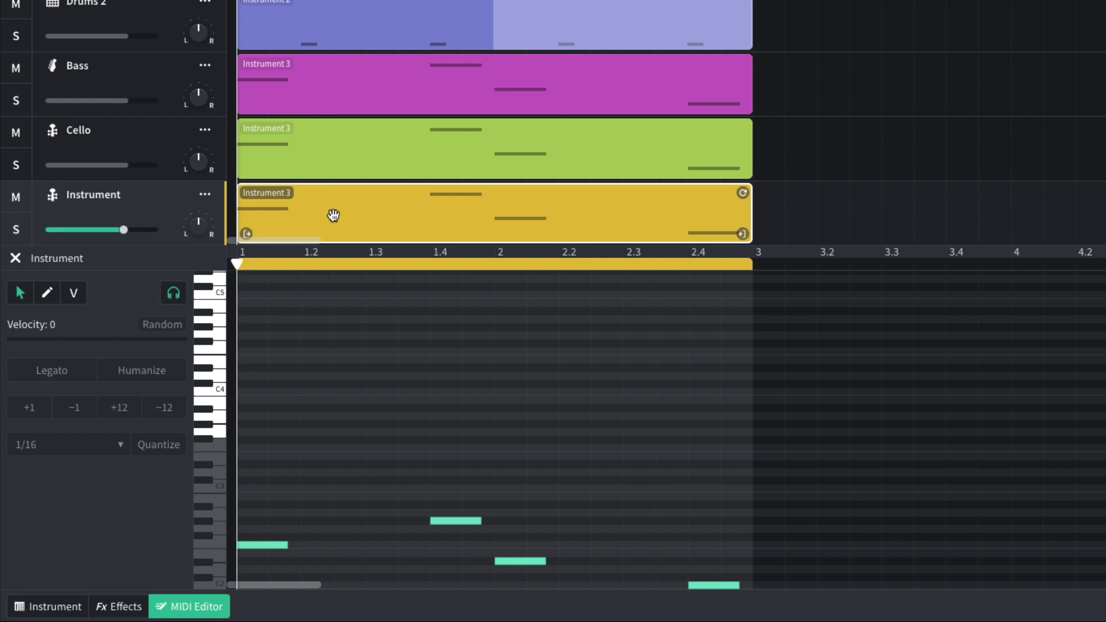
key("ctrl+a")
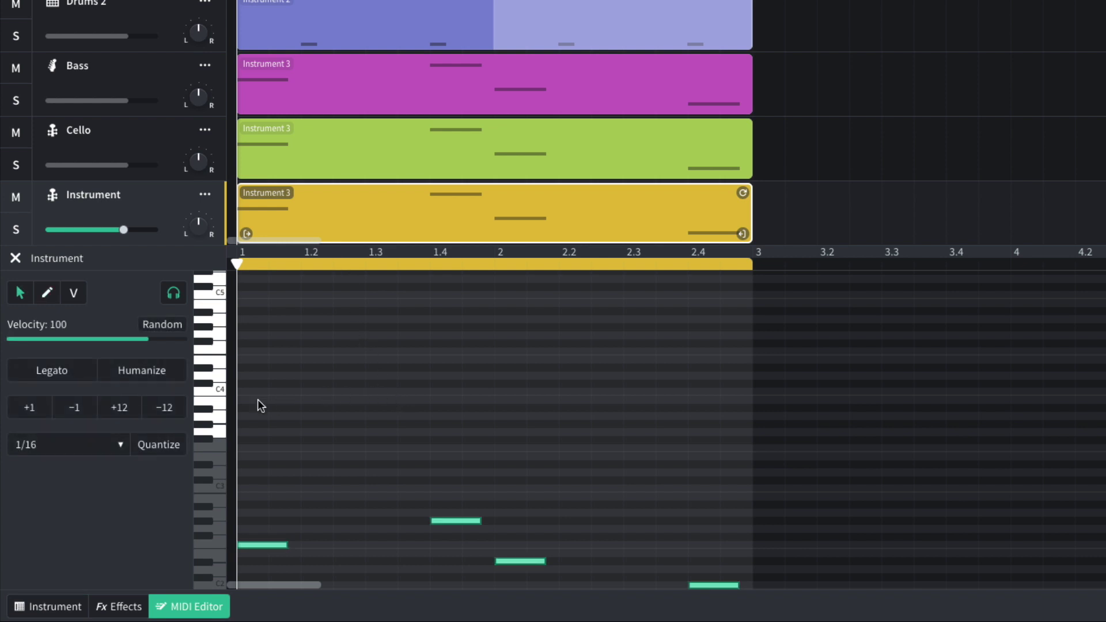
left_click(128, 410)
left_click(128, 410)
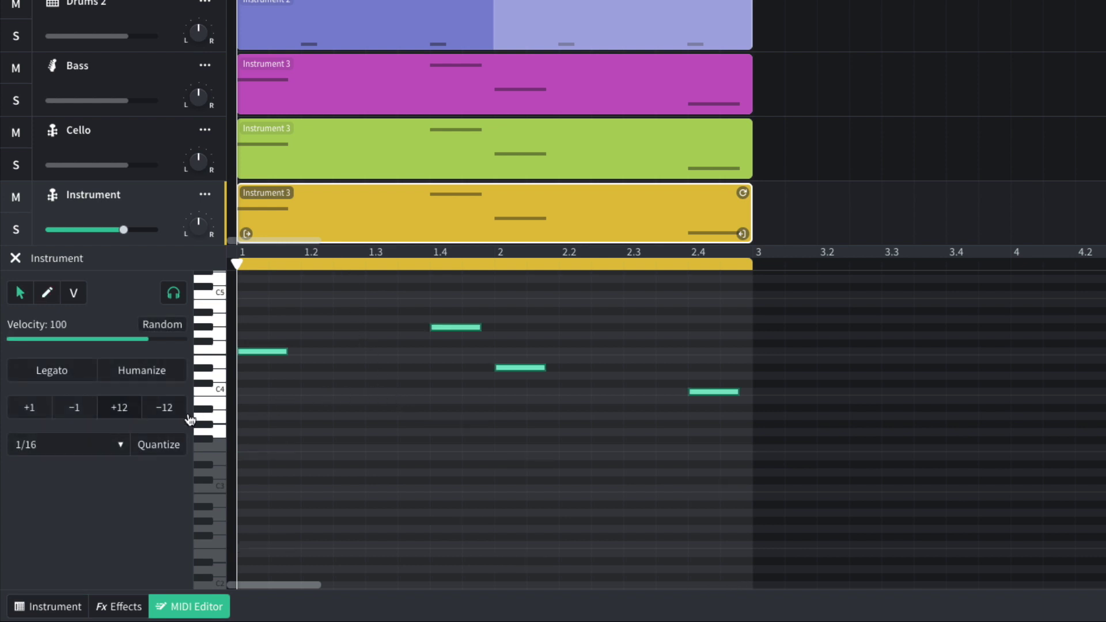
- Duplicate the four violin notes one octave higher within the same region, and play back the part
scroll(341, 416, "up", 5)
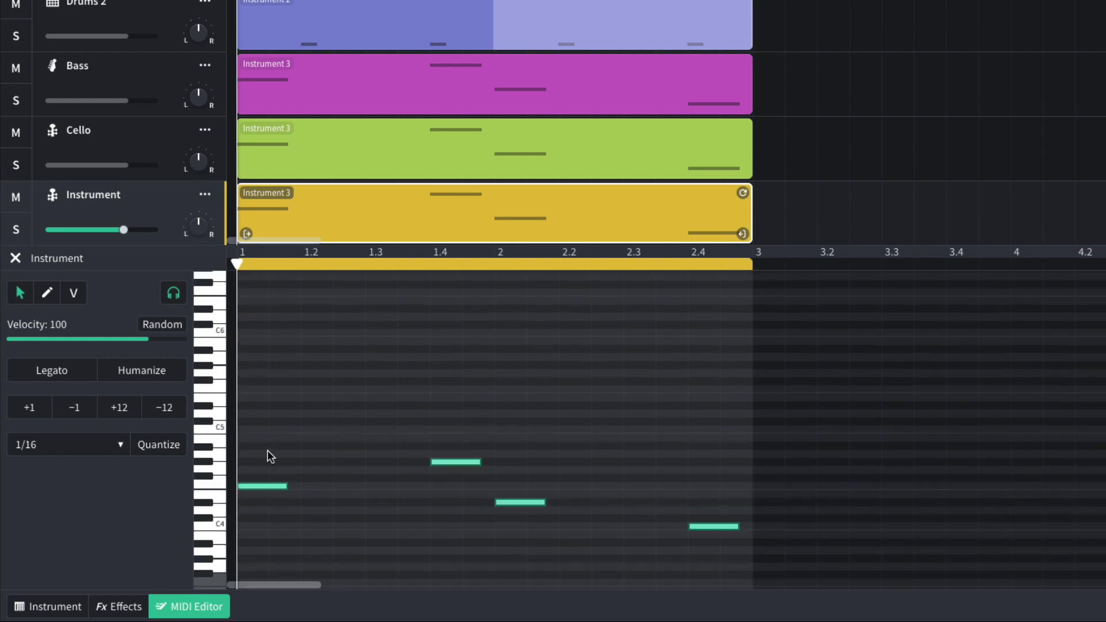
left_click_drag(261, 489, 265, 396)
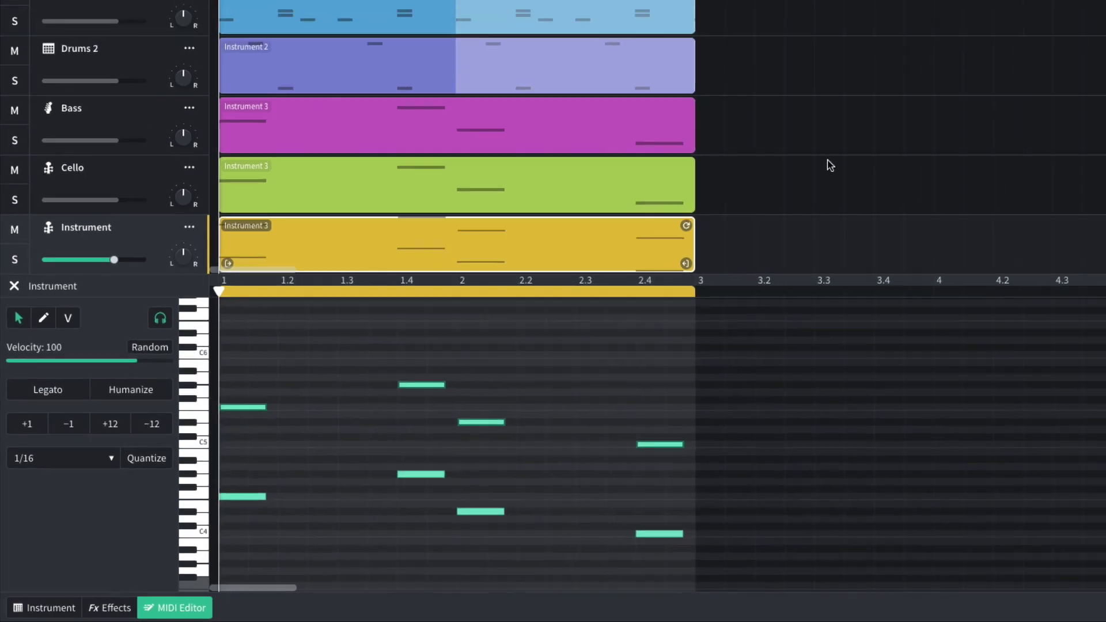
key("space")
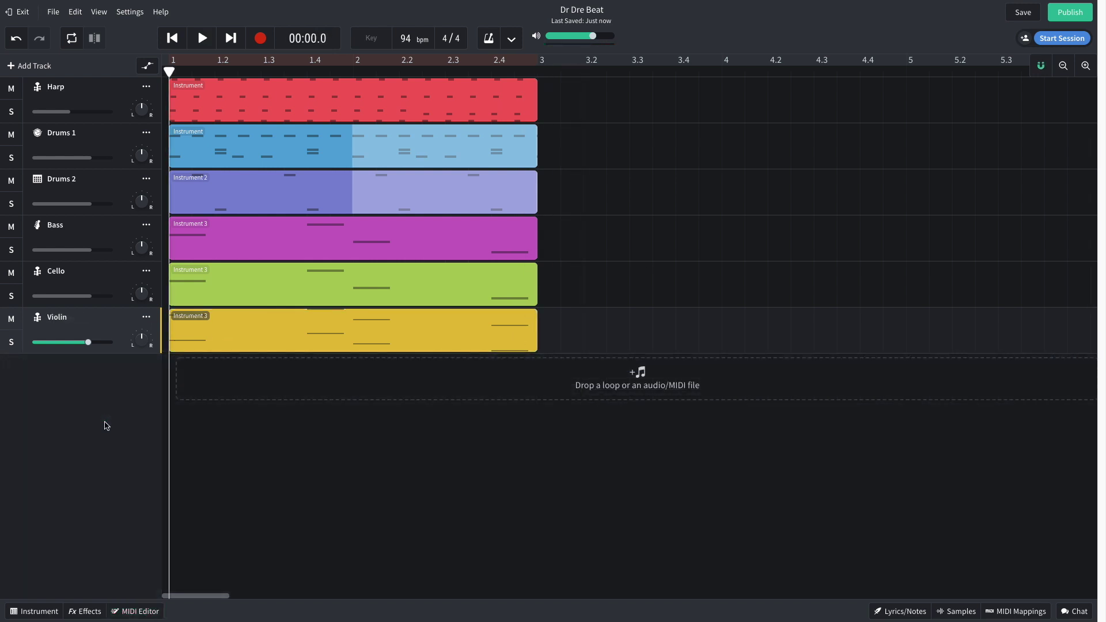
- Lower the Bass volume slightly, the Cello to about -5.8 dB and the Violin to about -11.9 dB, and play back the mix
left_click(88, 250)
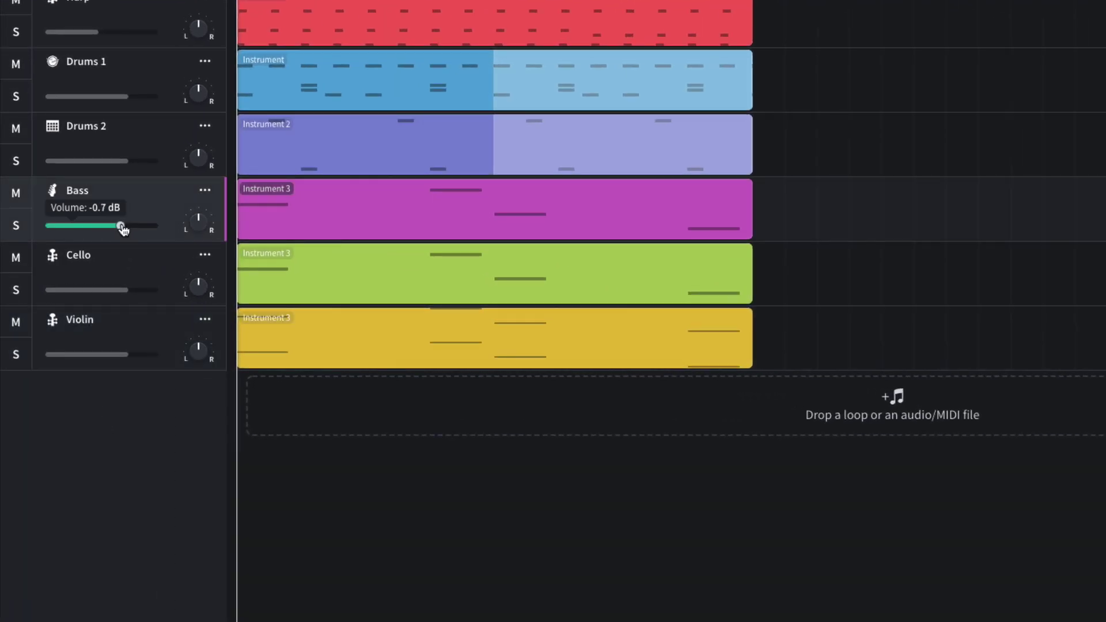
left_click_drag(132, 293, 121, 293)
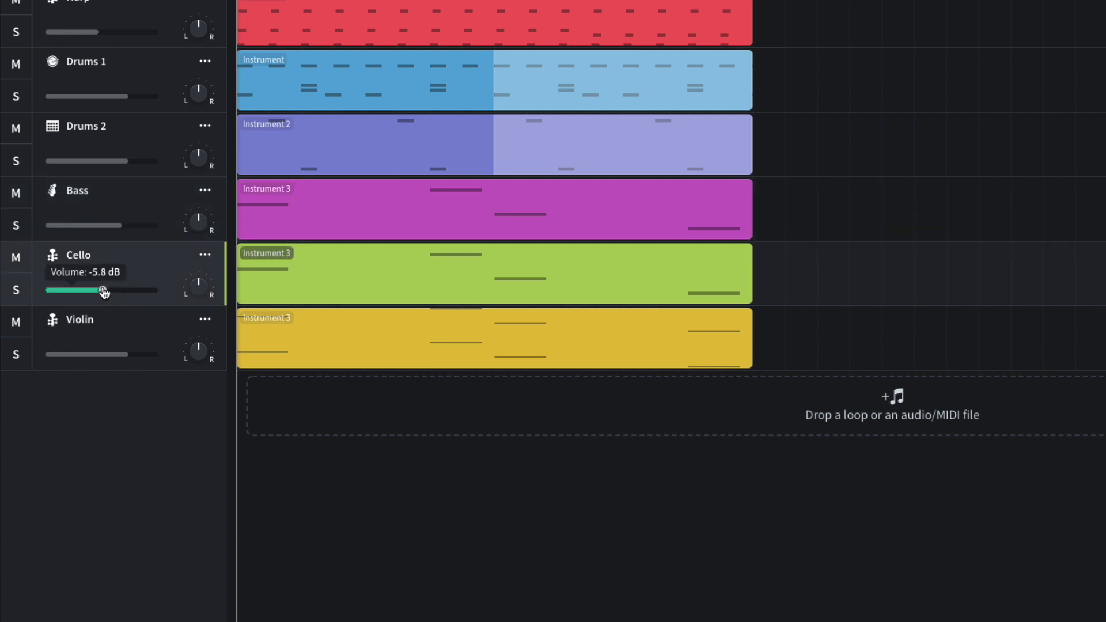
left_click_drag(122, 354, 118, 355)
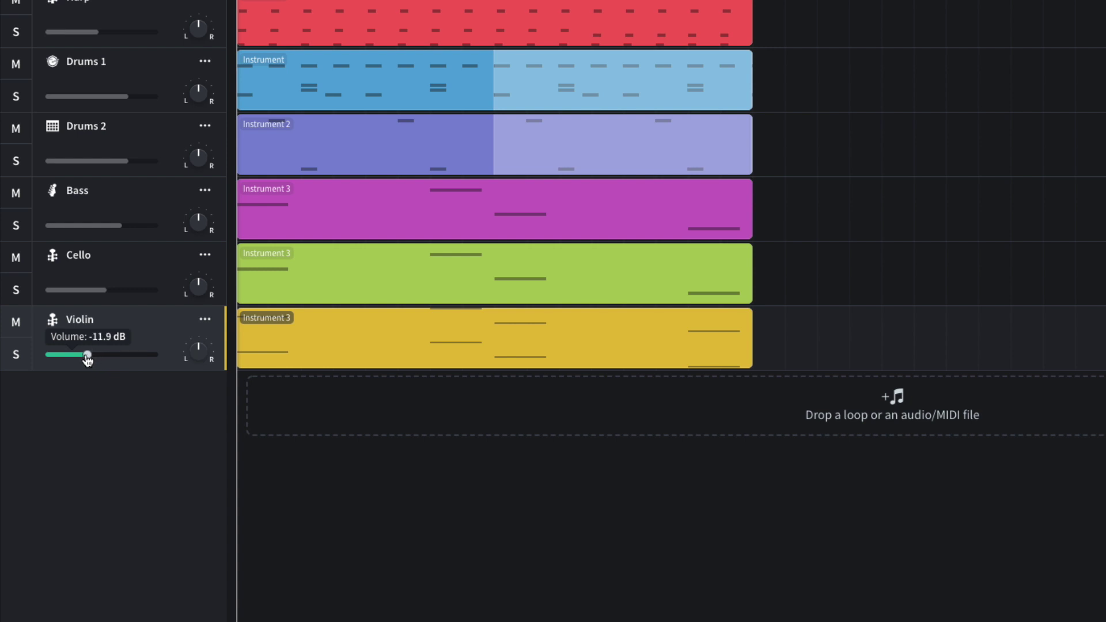
key("space")
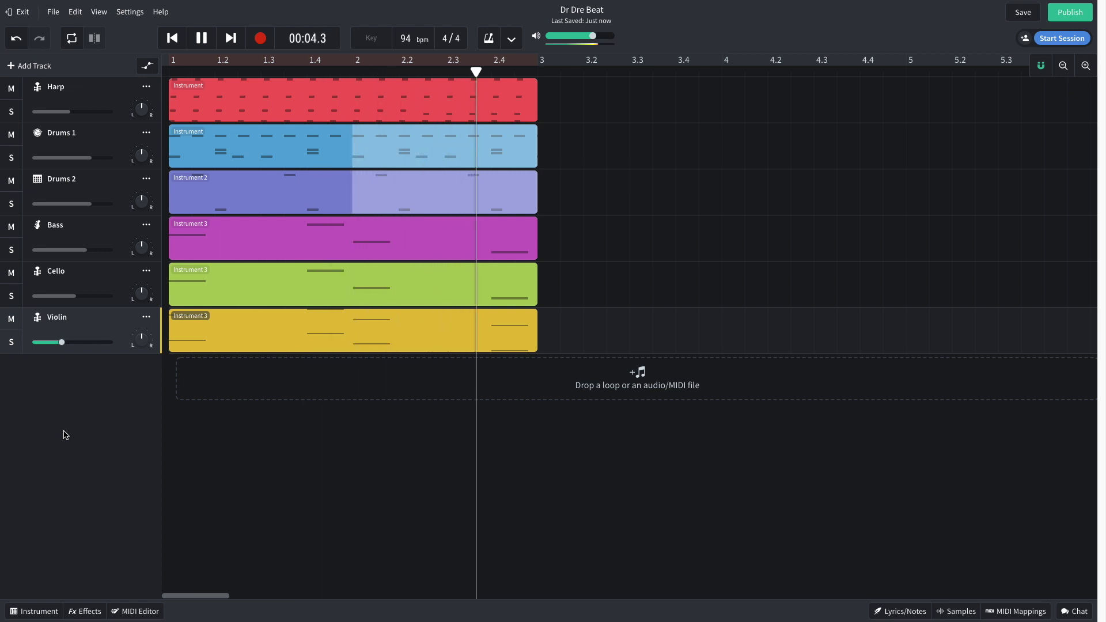
key("space")
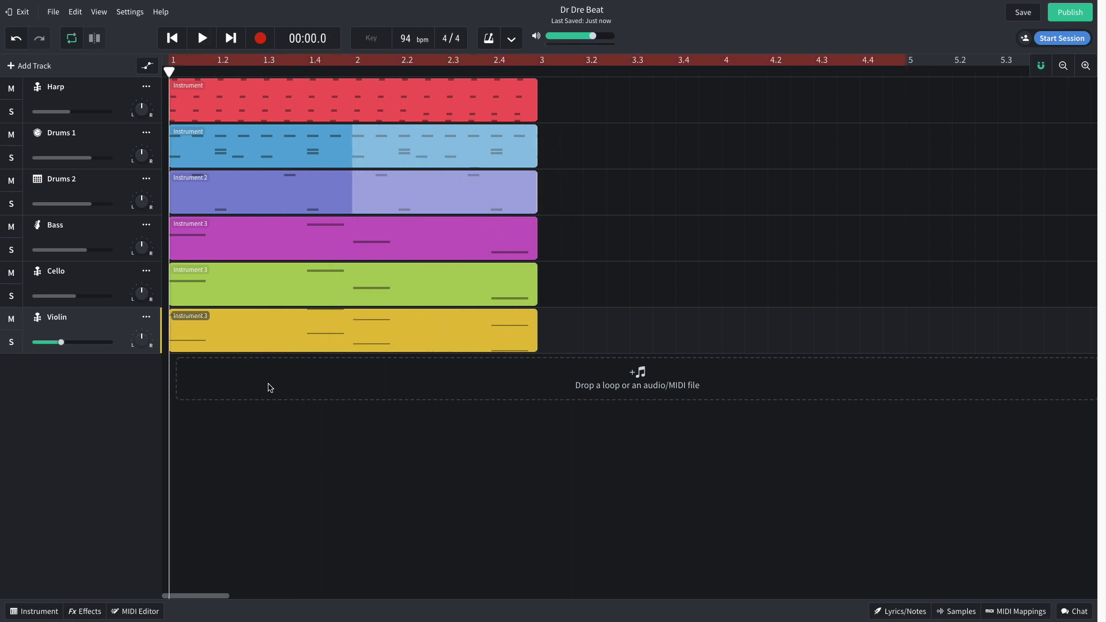
- Add another instrument track using the Ambient Lead from the Synth Leads keyboards
left_click(42, 68)
left_click(340, 288)
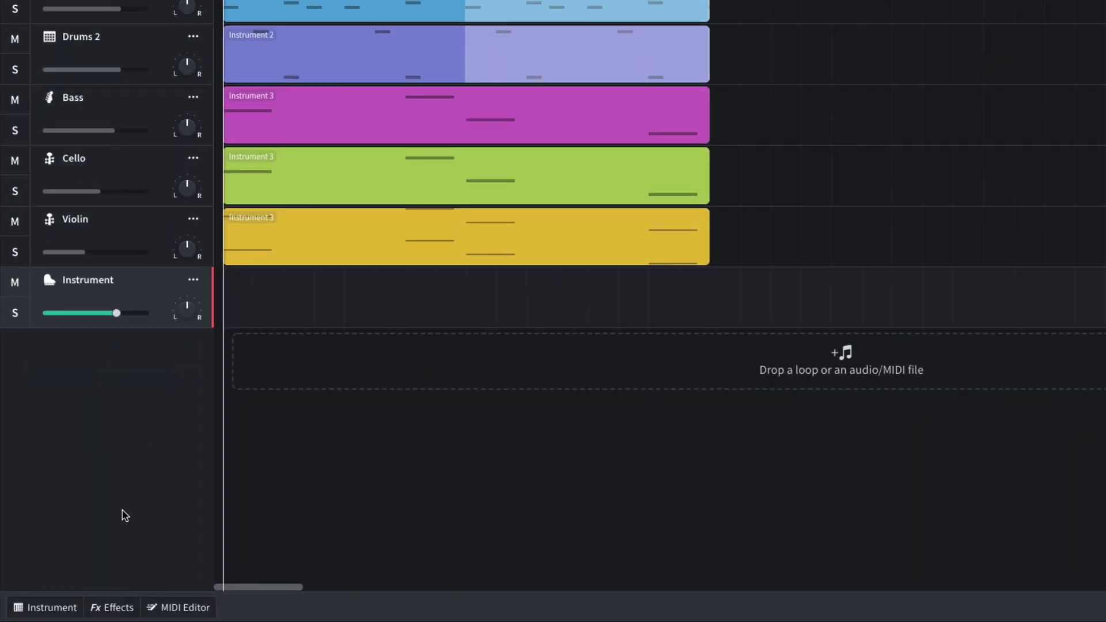
left_click(28, 609)
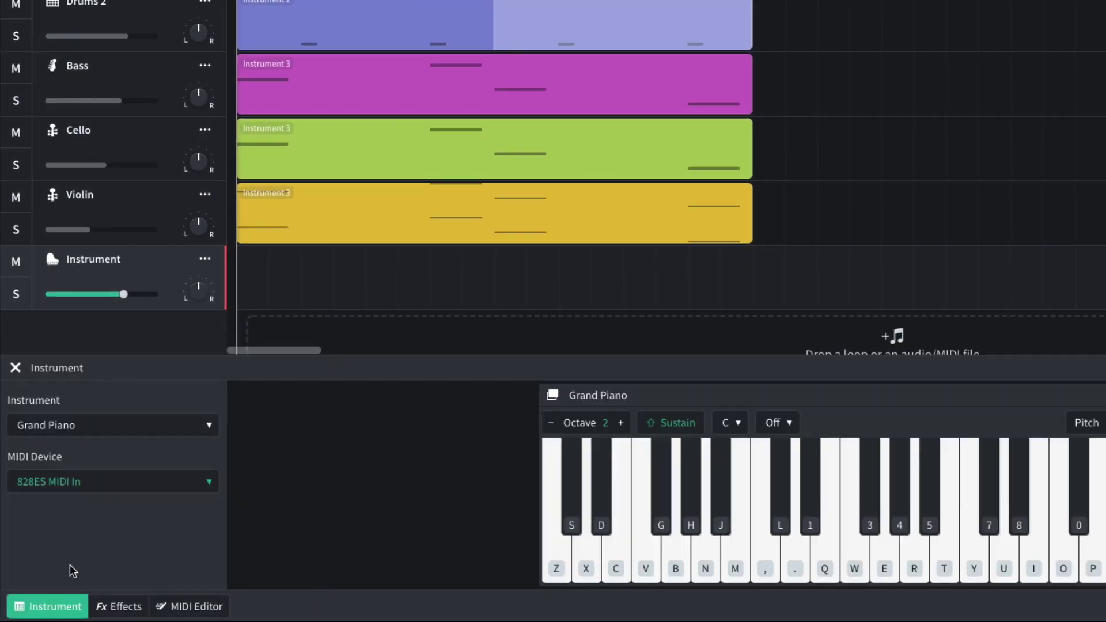
left_click(99, 439)
mouse_move(264, 472)
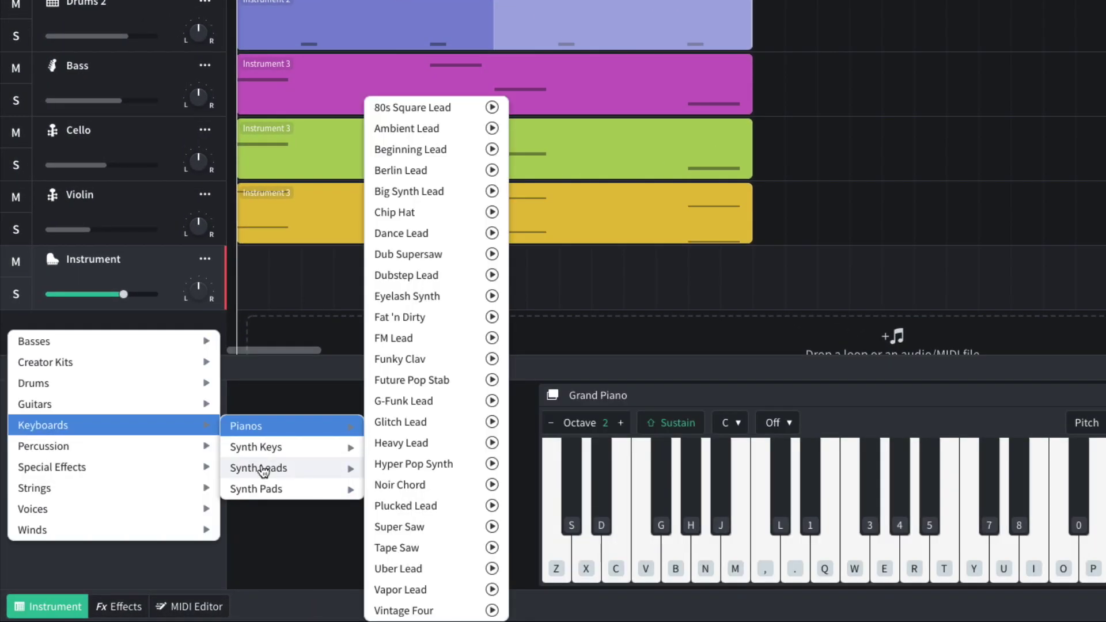
left_click(405, 128)
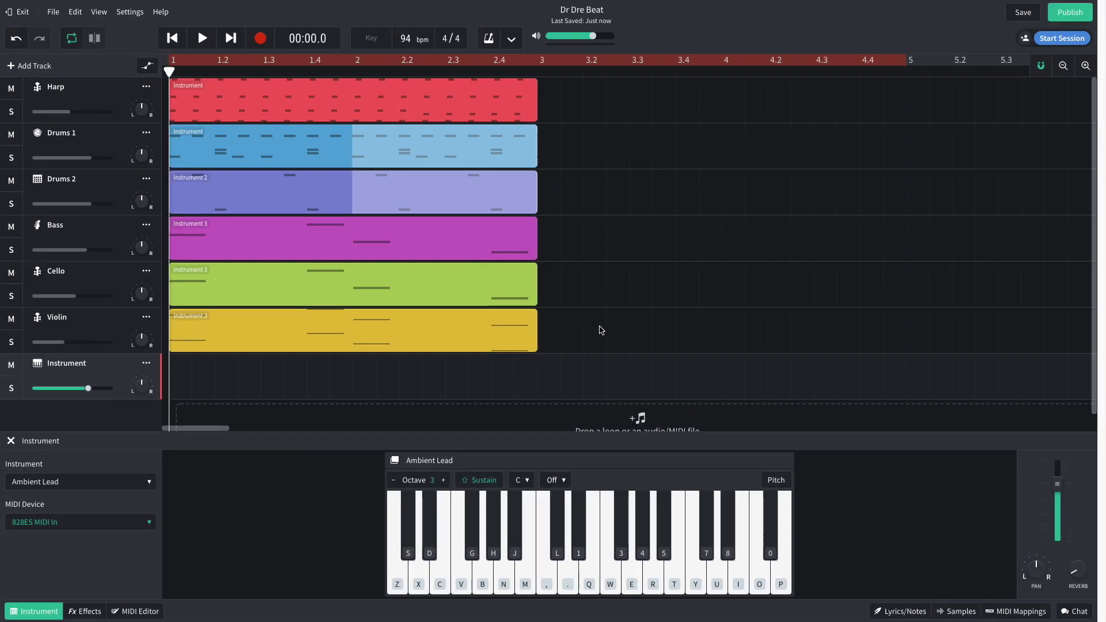
- Duplicate the six existing regions to start at bar 3, and play back the four bars with the lead melody
left_click(600, 329)
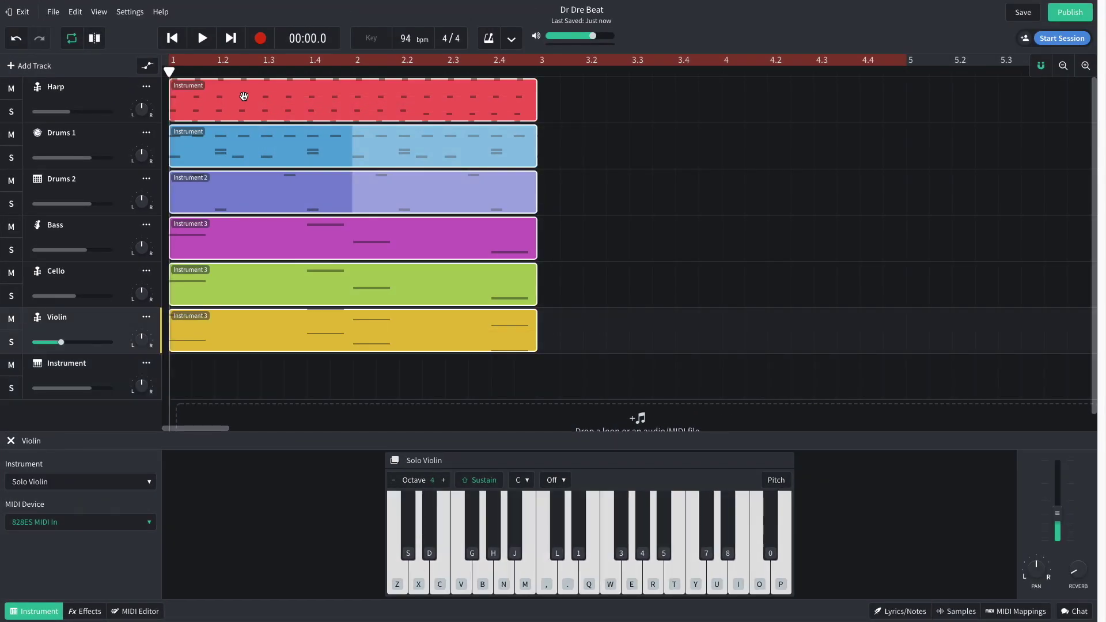
left_click_drag(225, 95, 595, 124)
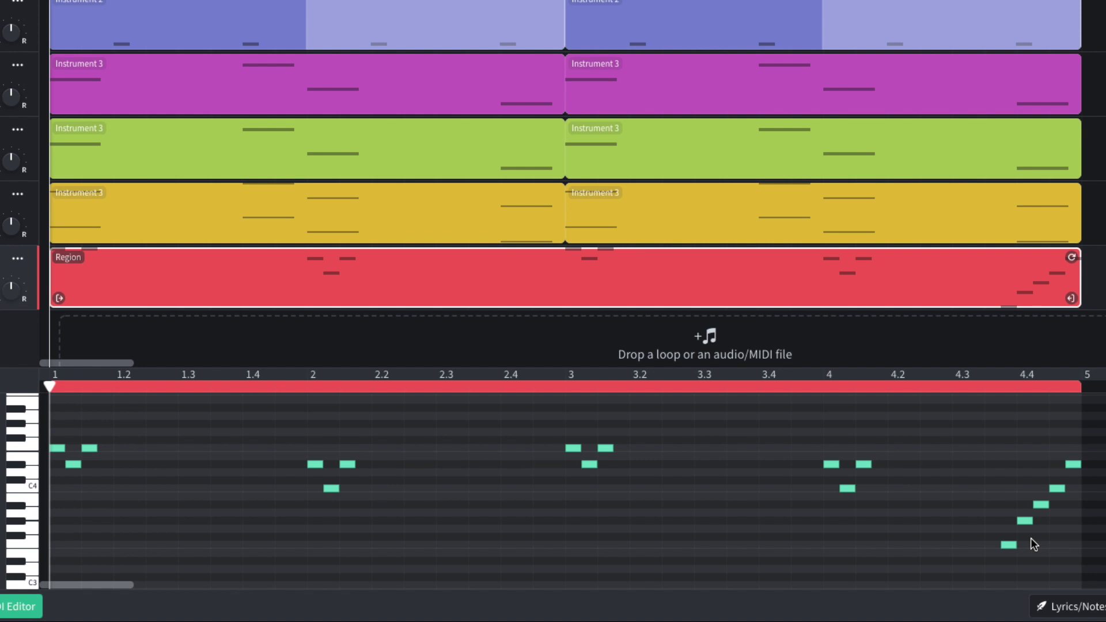
key("space")
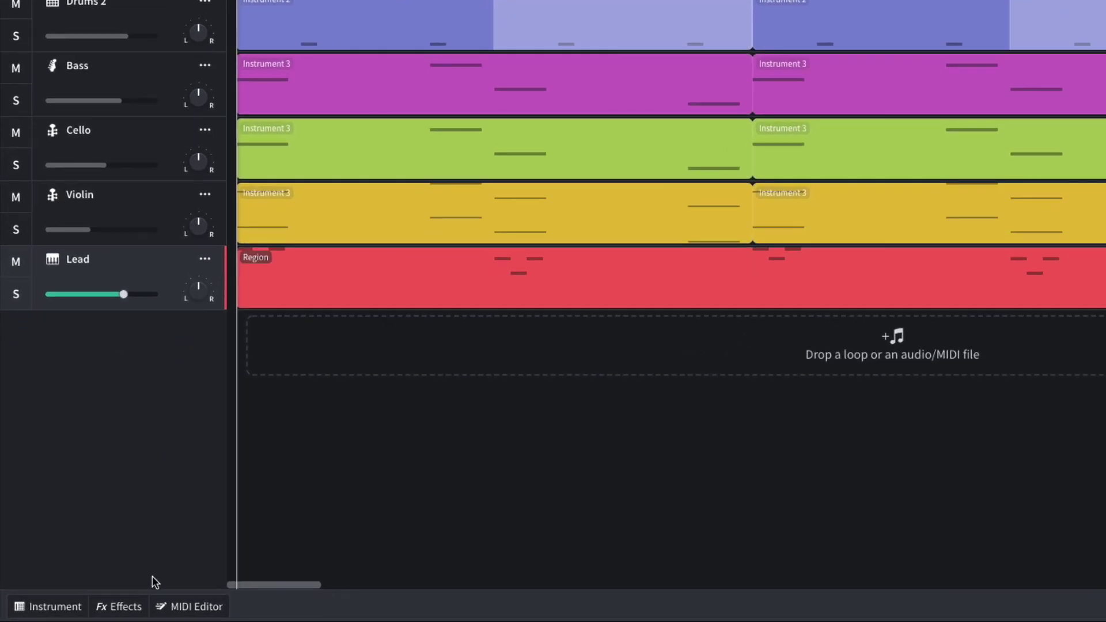
- Add the BL 1176 compressor from the Dynamics effects to the Lead track, and play back the beat
left_click(90, 611)
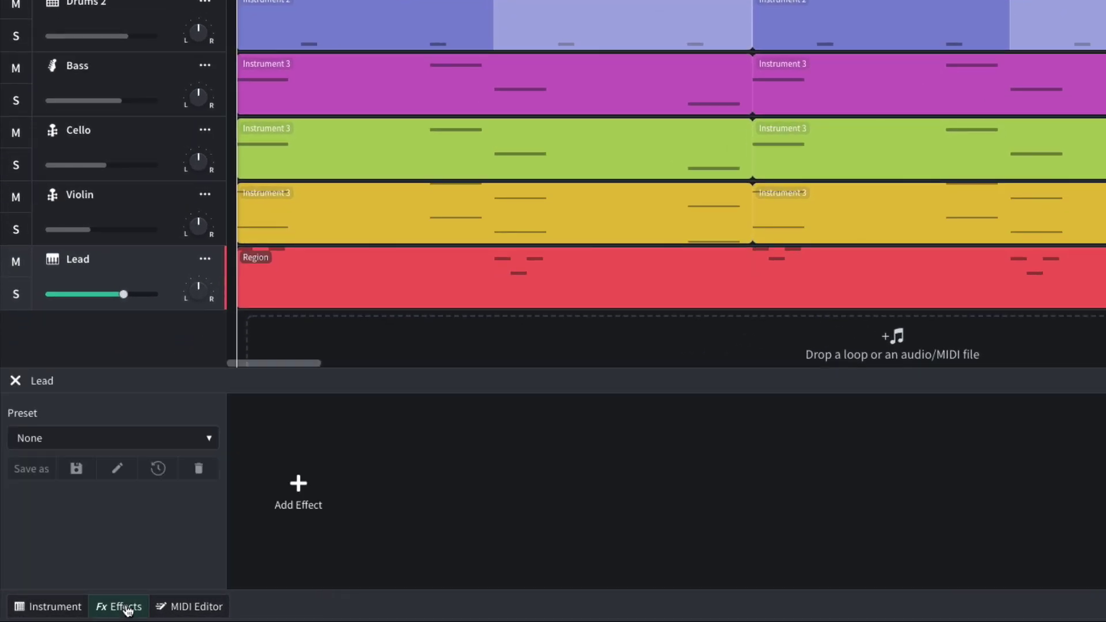
left_click(293, 515)
mouse_move(313, 490)
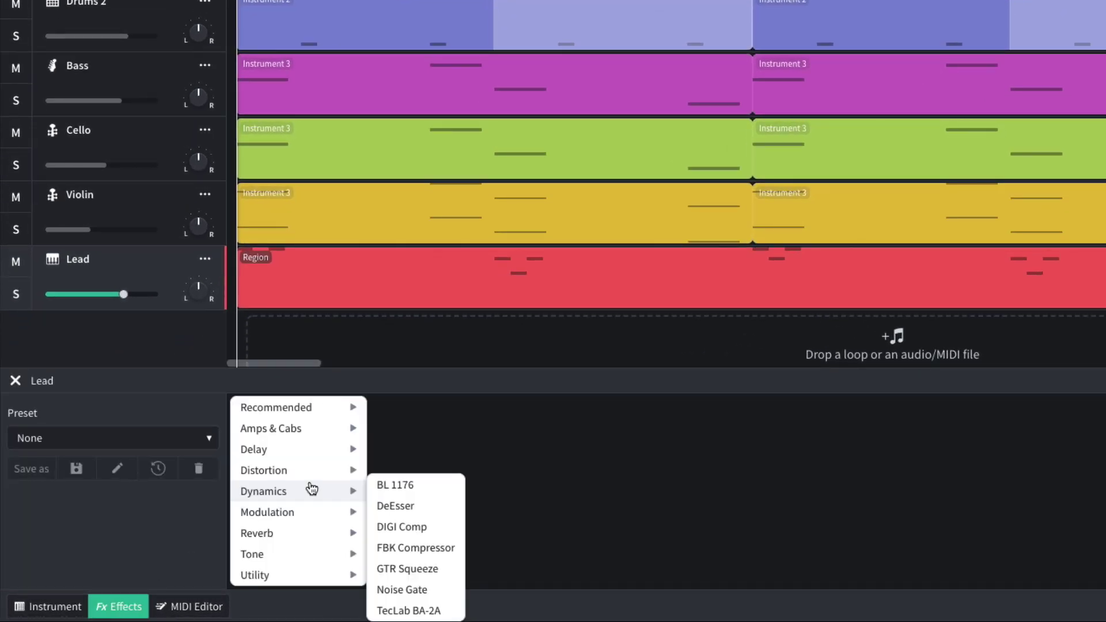
left_click(405, 490)
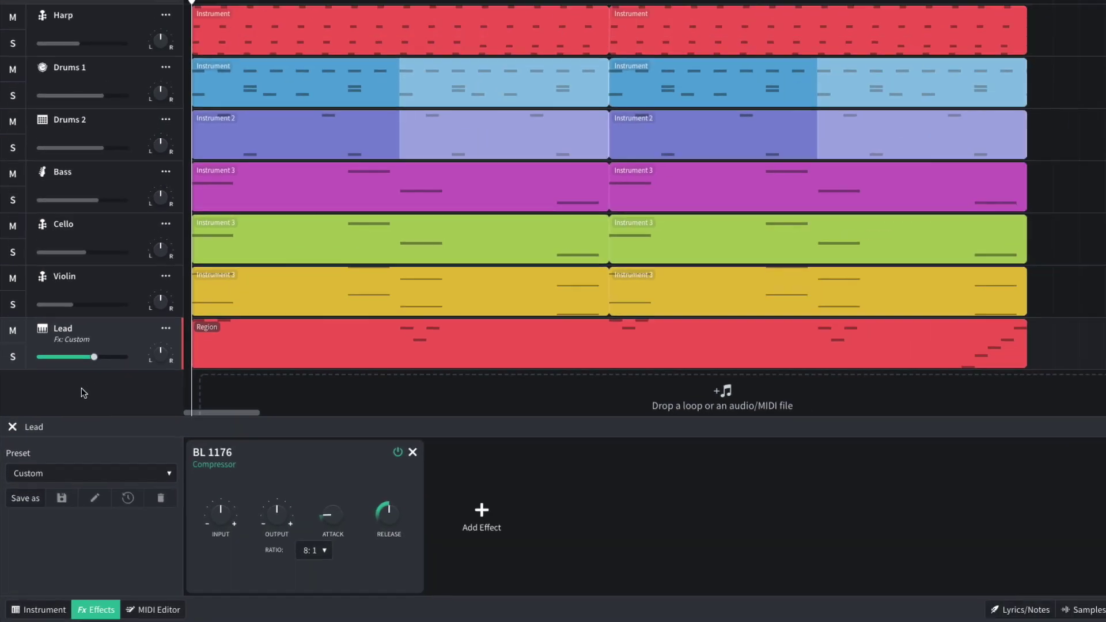
key("space")
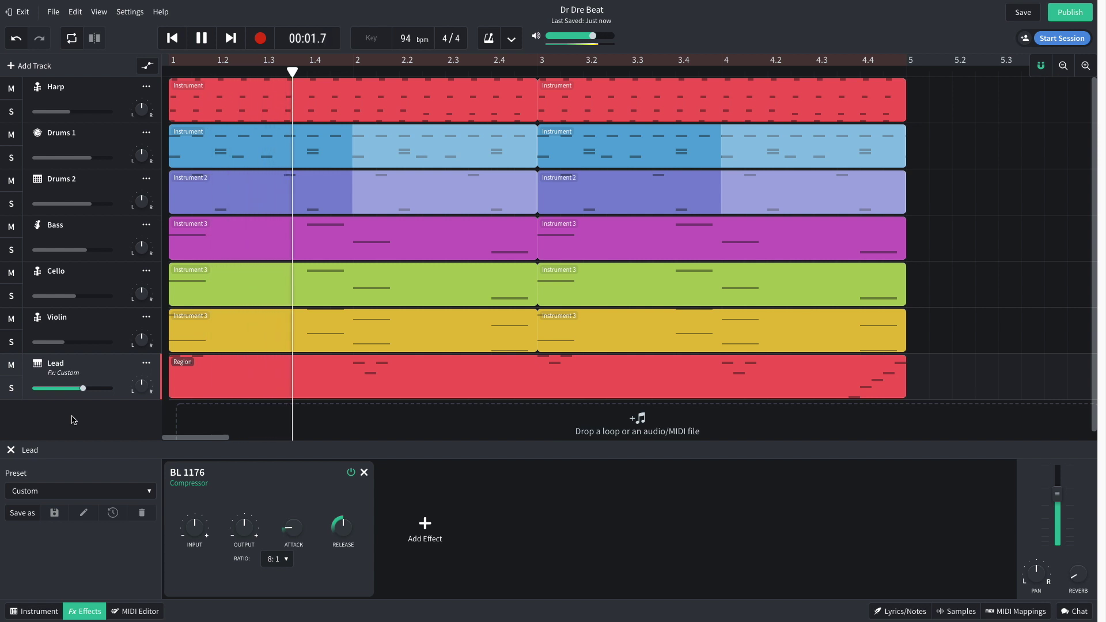